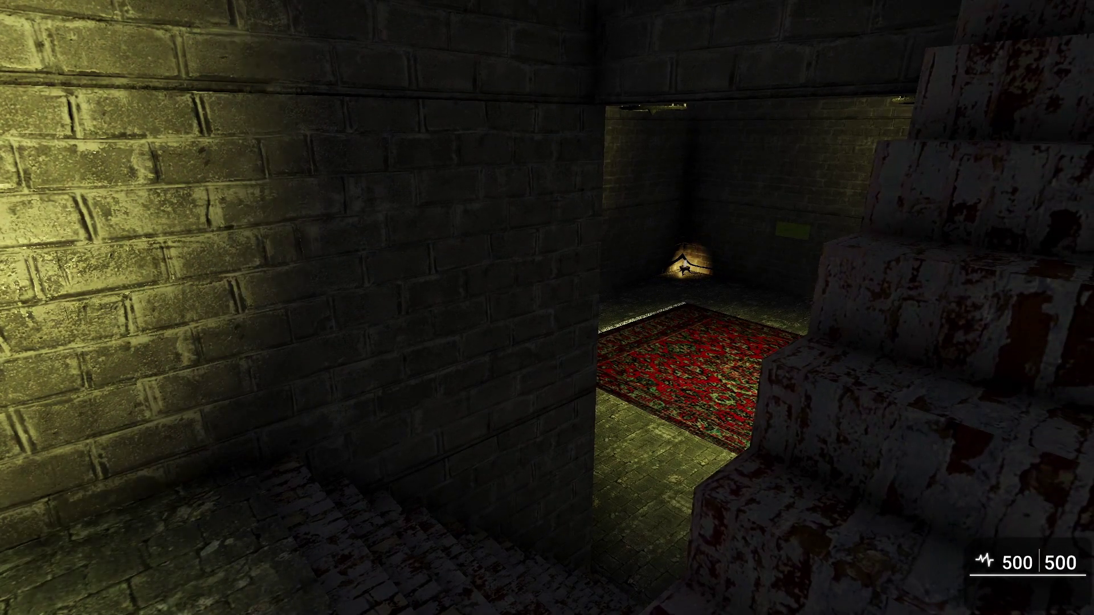
- Walk down into the carpeted room in the level test and examine the hovering book on the blue-lit pedestal
key(w)
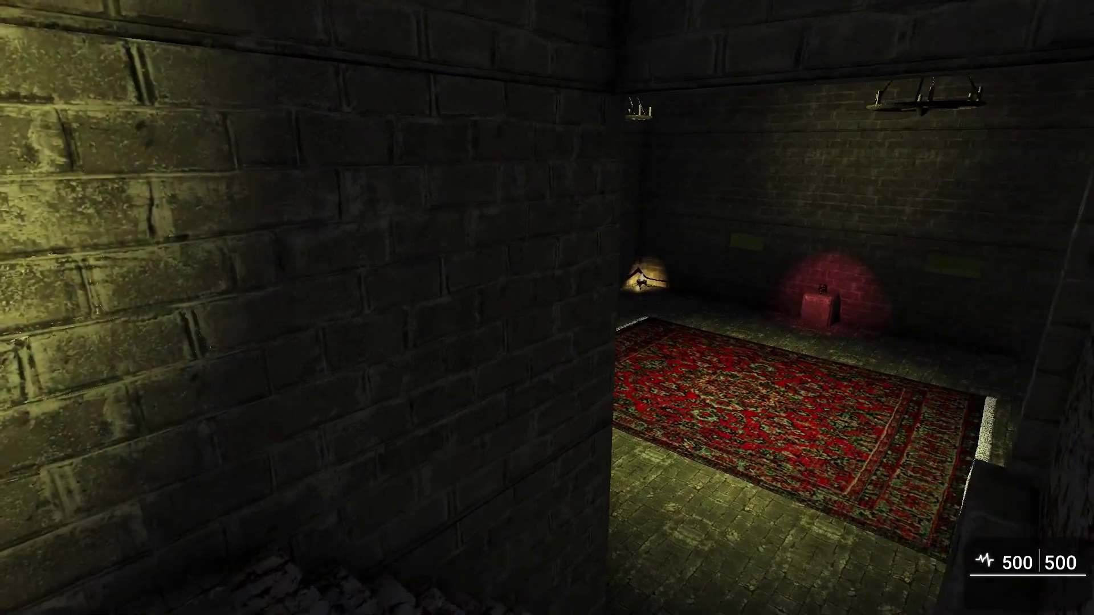
key(w)
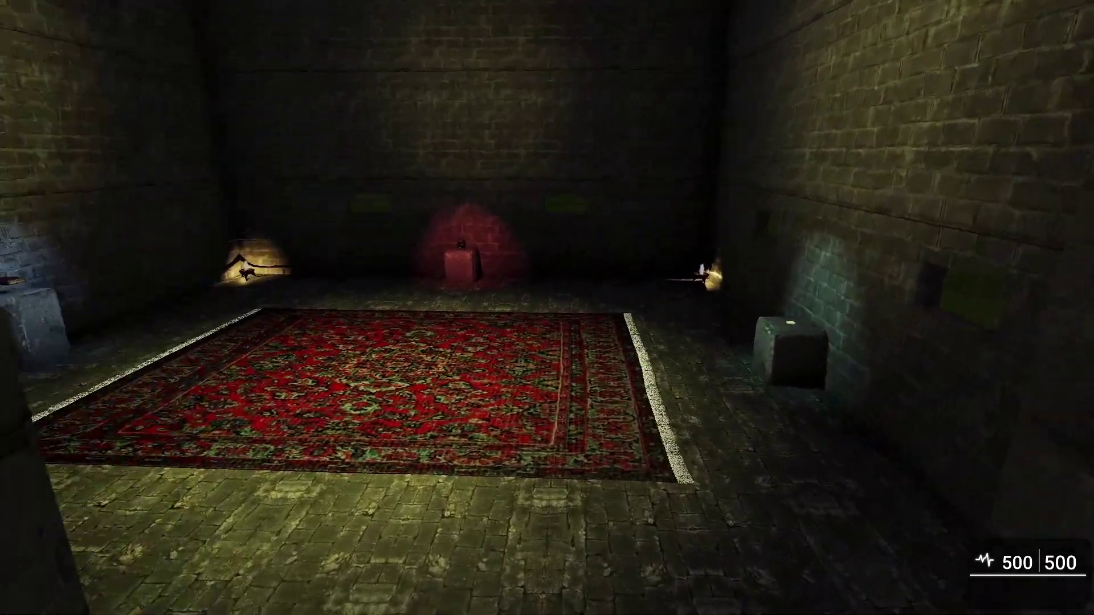
key(w)
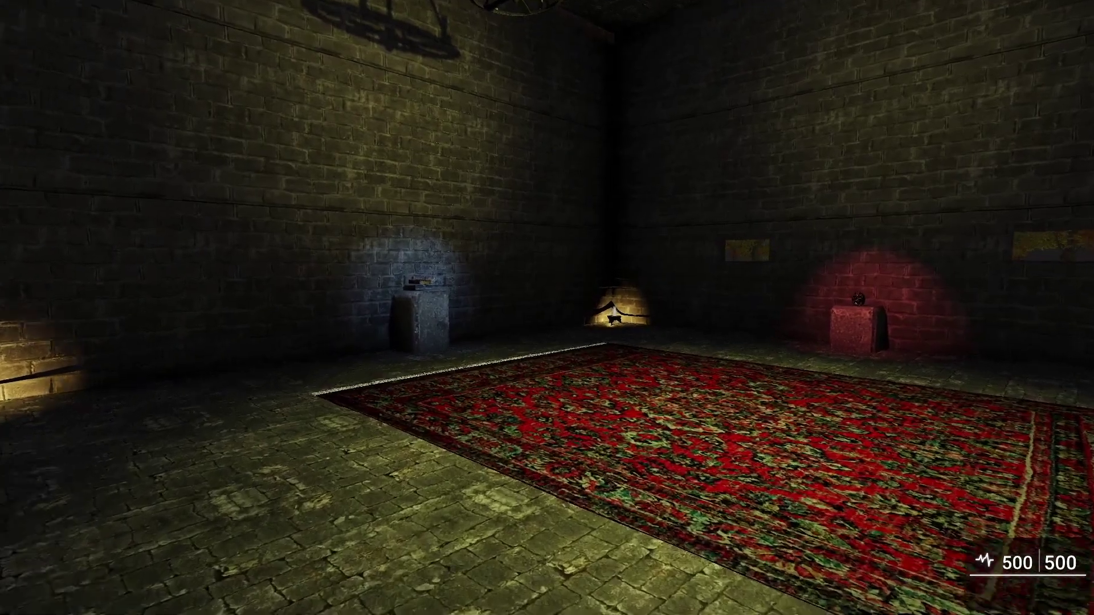
key(Right)
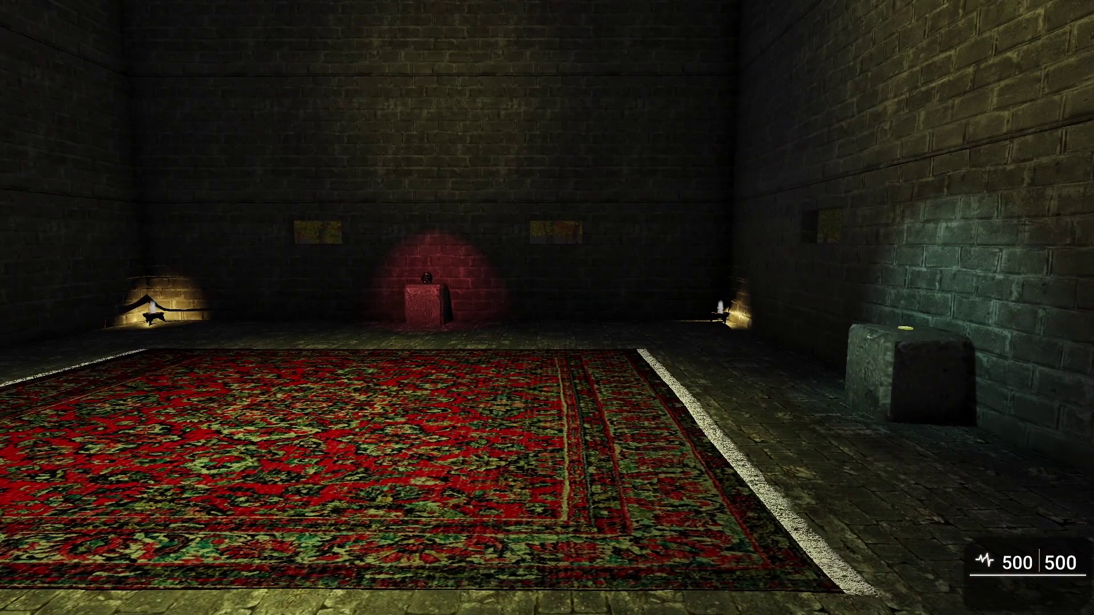
key(Left)
key(Left)
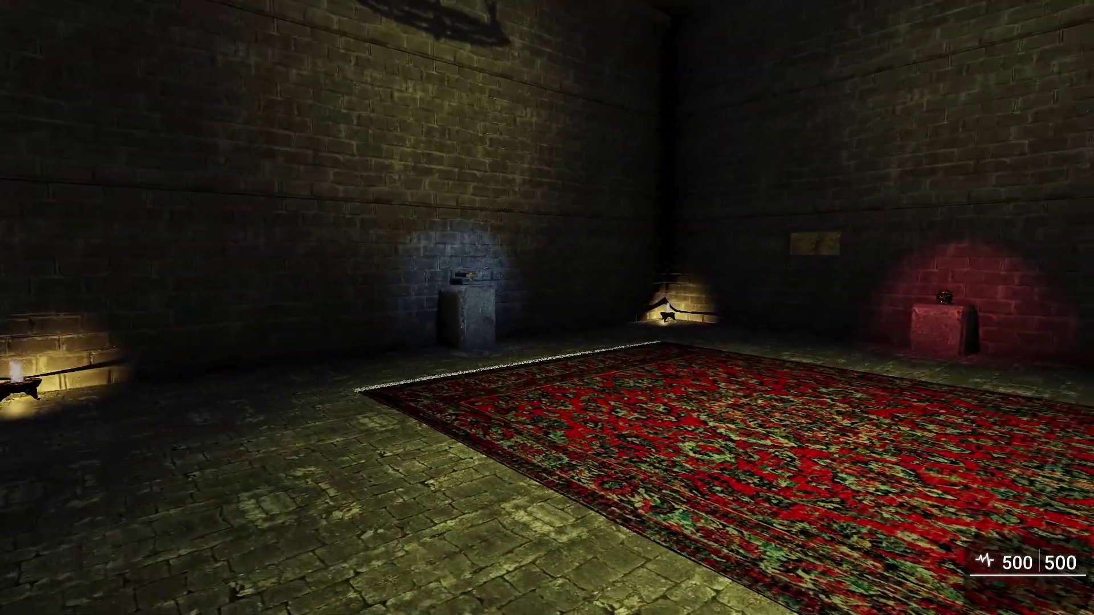
key(w)
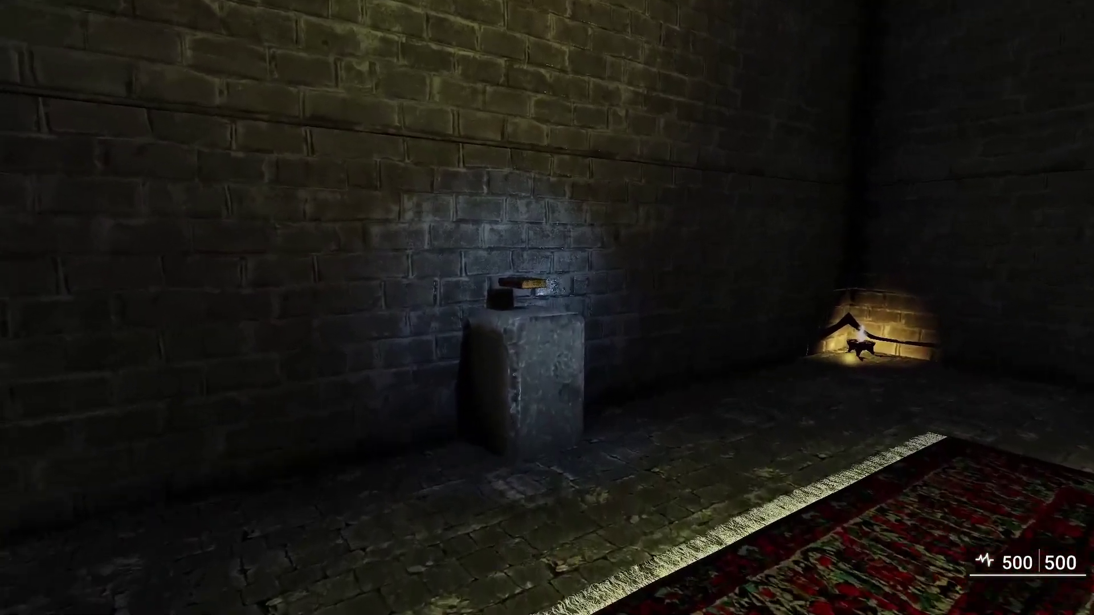
key(Up)
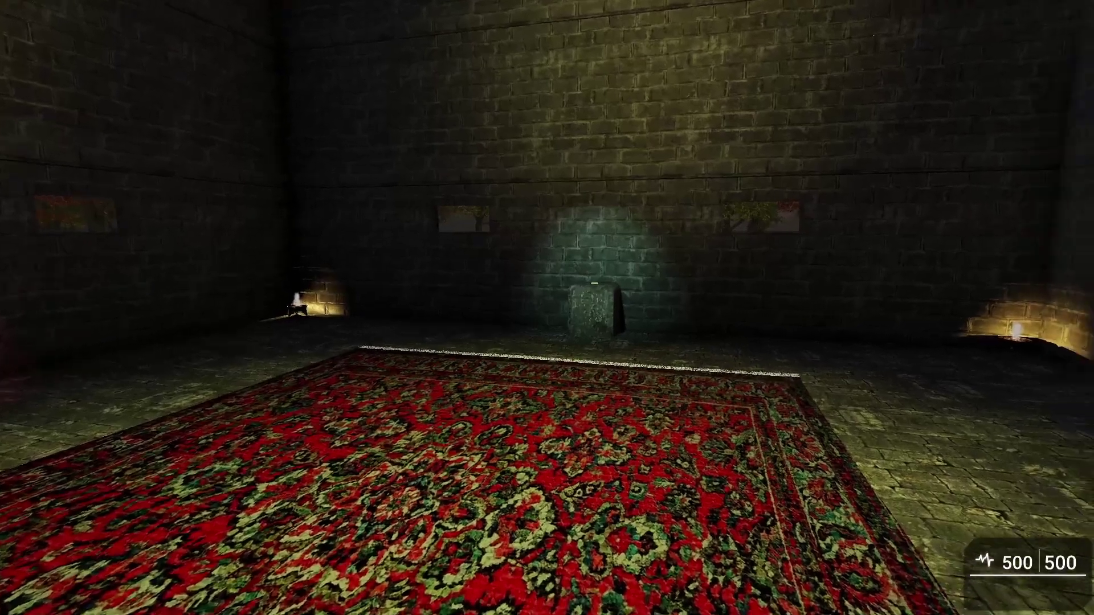
- Examine the compass and the skull on their lit pedestals up close and exit the level test
key(w)
key(w)
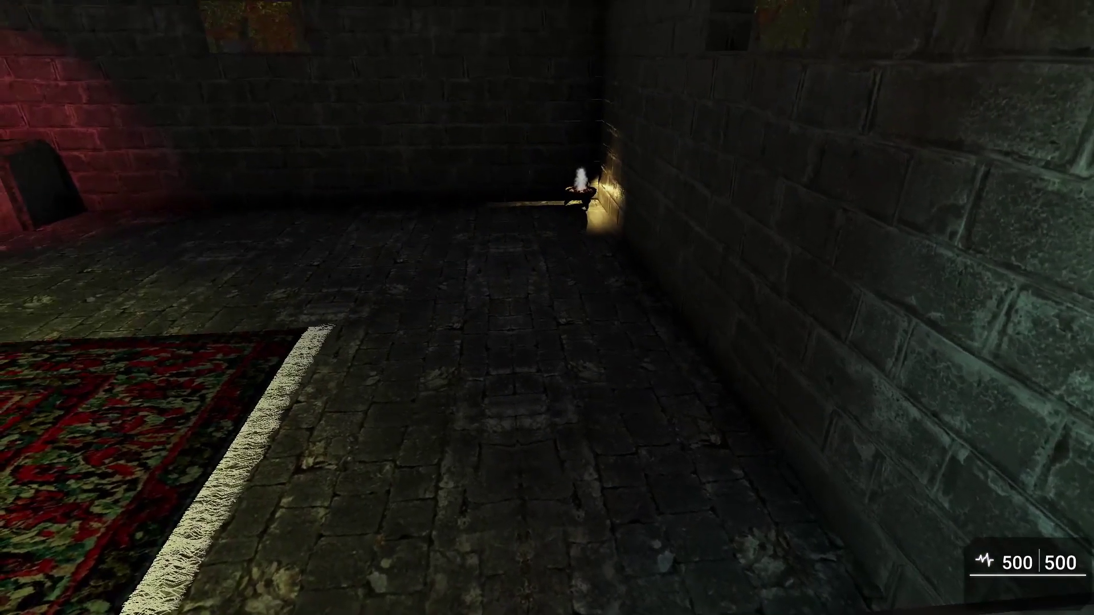
key(w)
key(w)
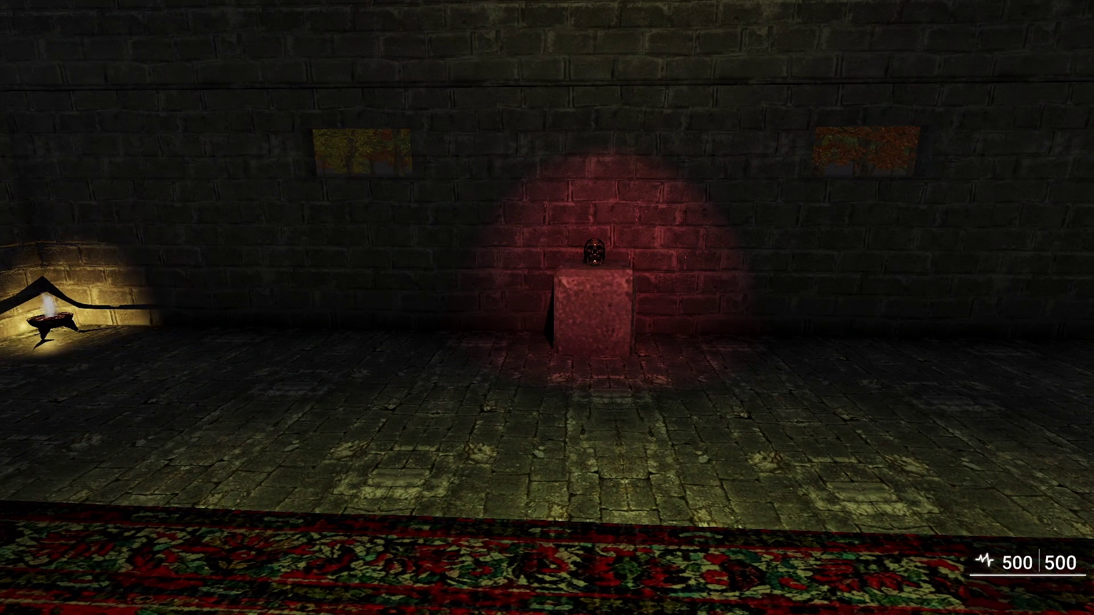
key(w)
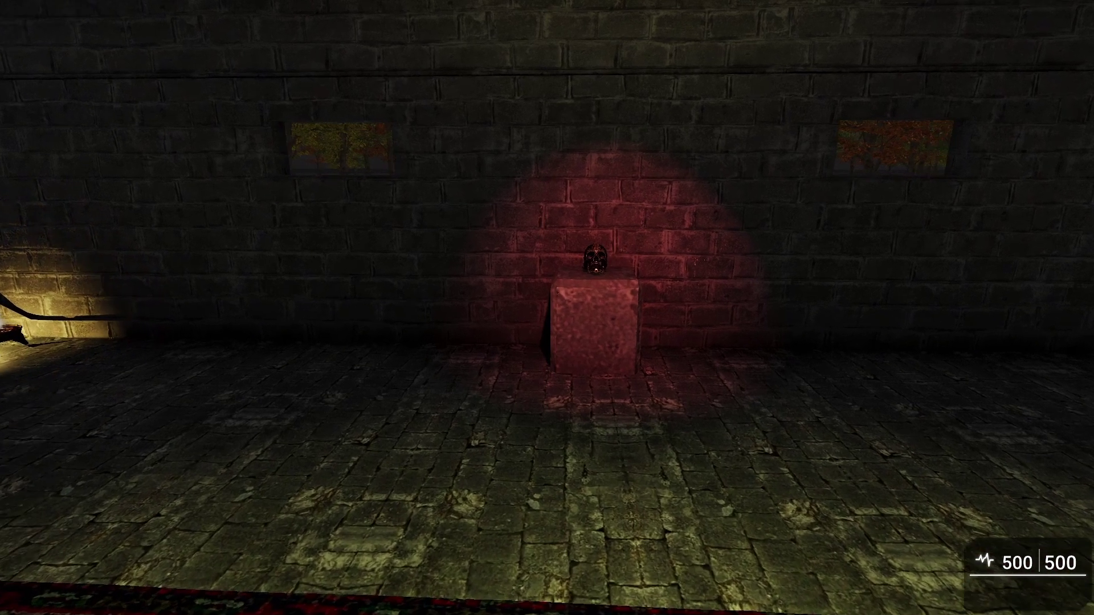
key(w)
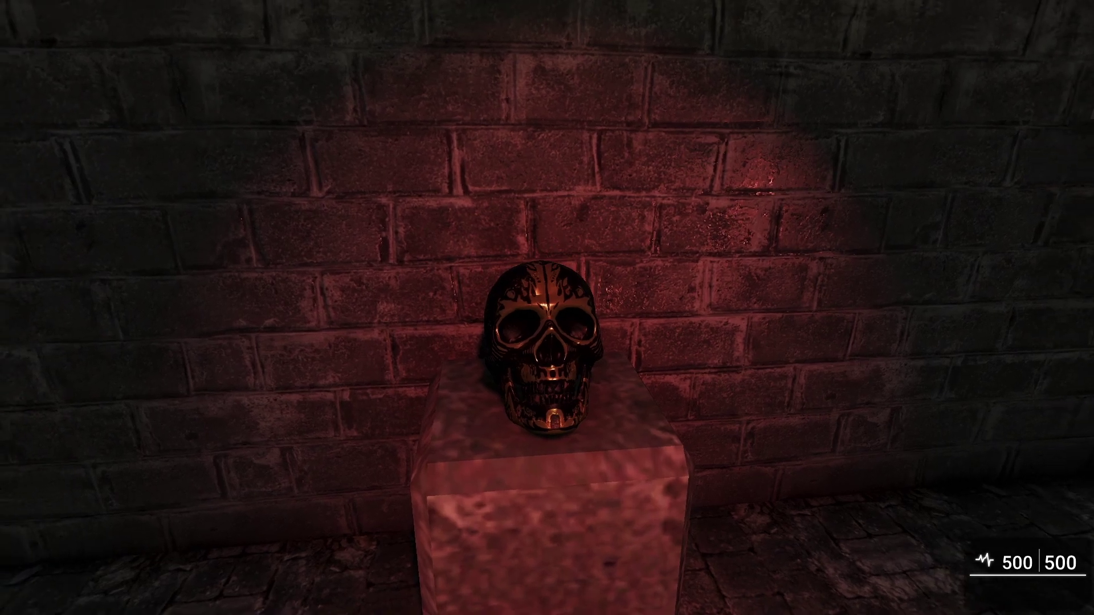
key(Escape)
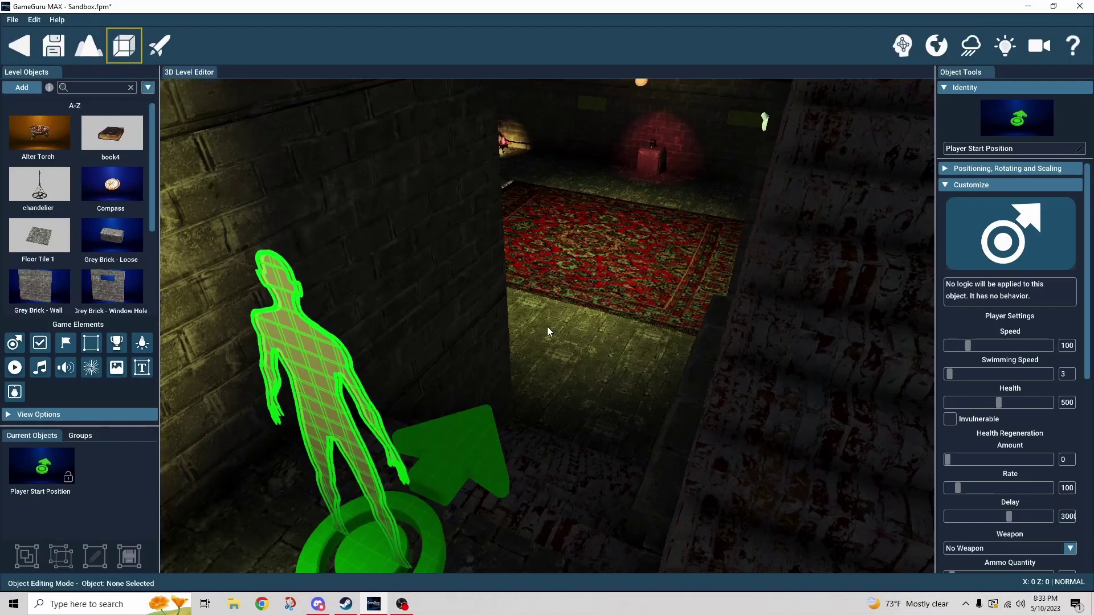
- Select the book on its pedestal in the level editor and review its positioning and Hover behavior settings
key(w)
mouse_move(570, 326)
right_down()
mouse_move(592, 297)
mouse_move(567, 308)
mouse_move(456, 305)
mouse_move(570, 326)
right_up()
key(w)
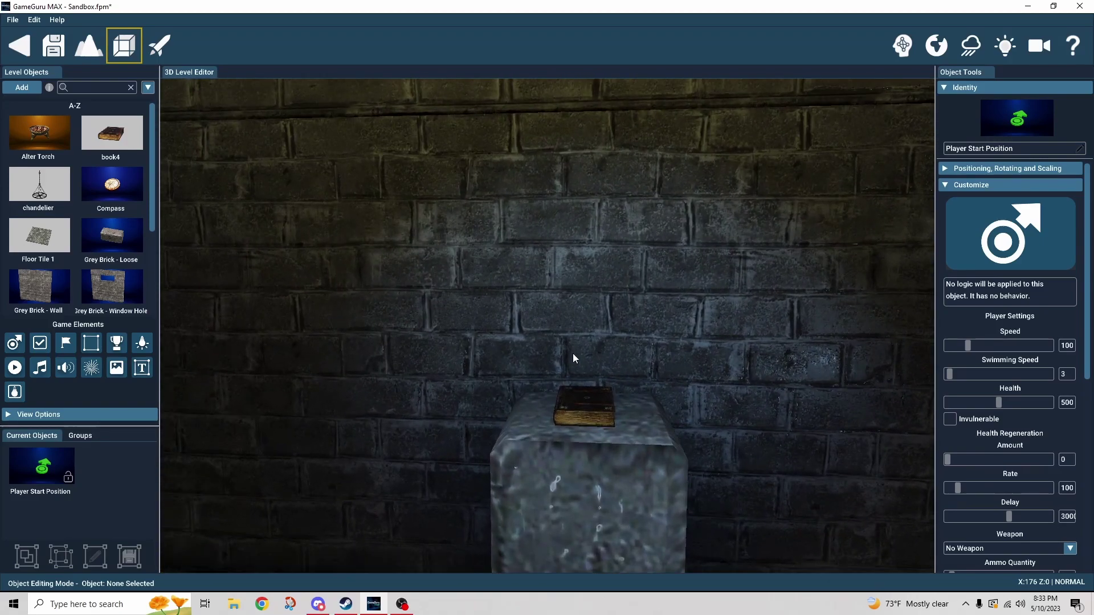
click(591, 344)
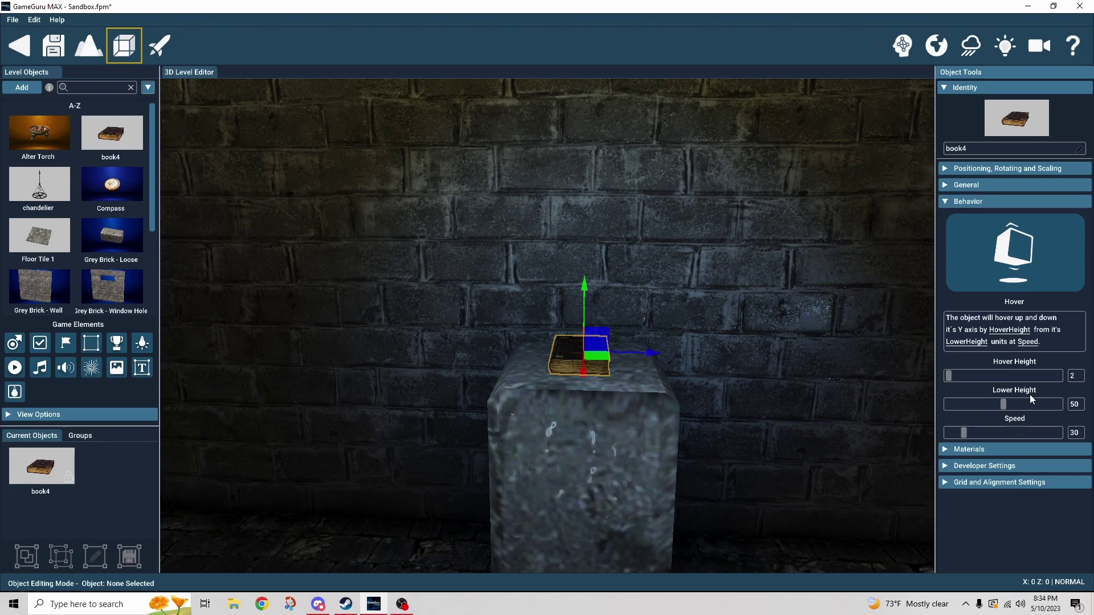
click(944, 169)
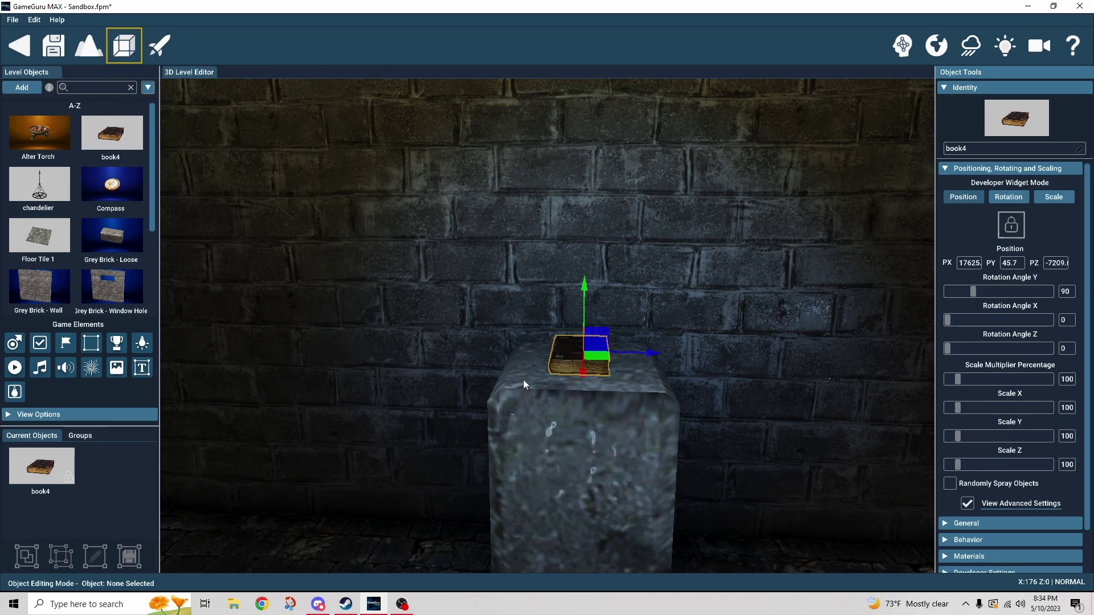
click(952, 169)
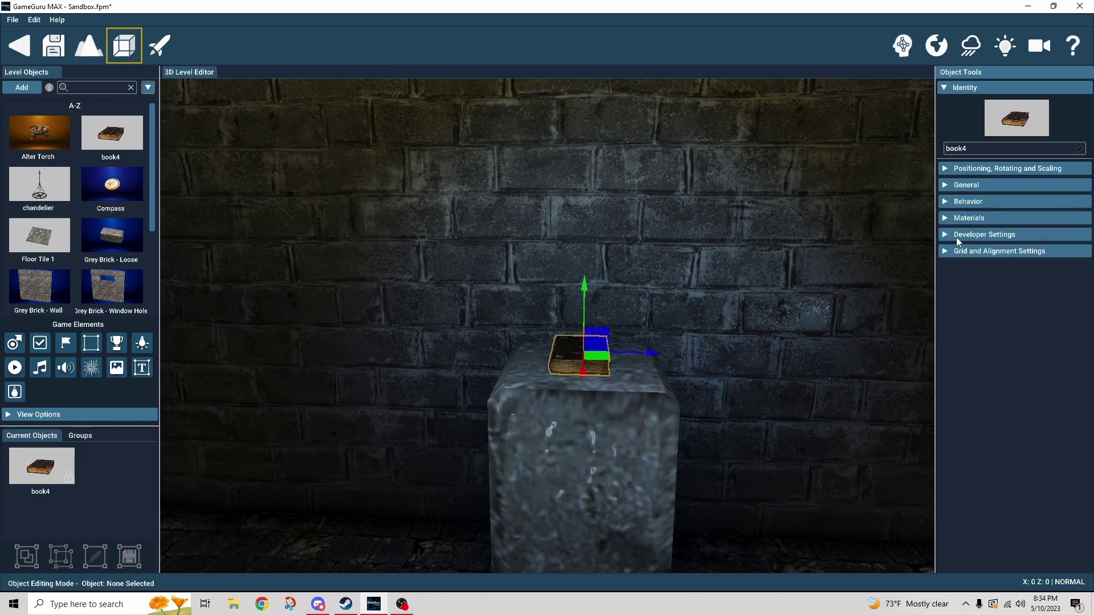
click(942, 204)
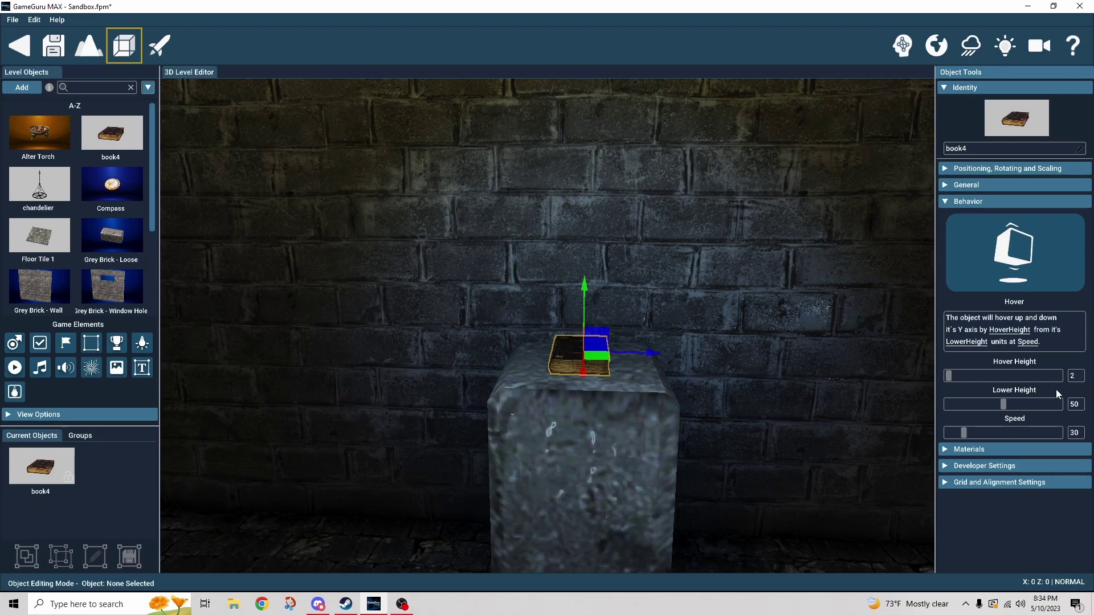
- Set the book's hover speed to 100 and check its motion in a level test
click(1074, 432)
text(100)
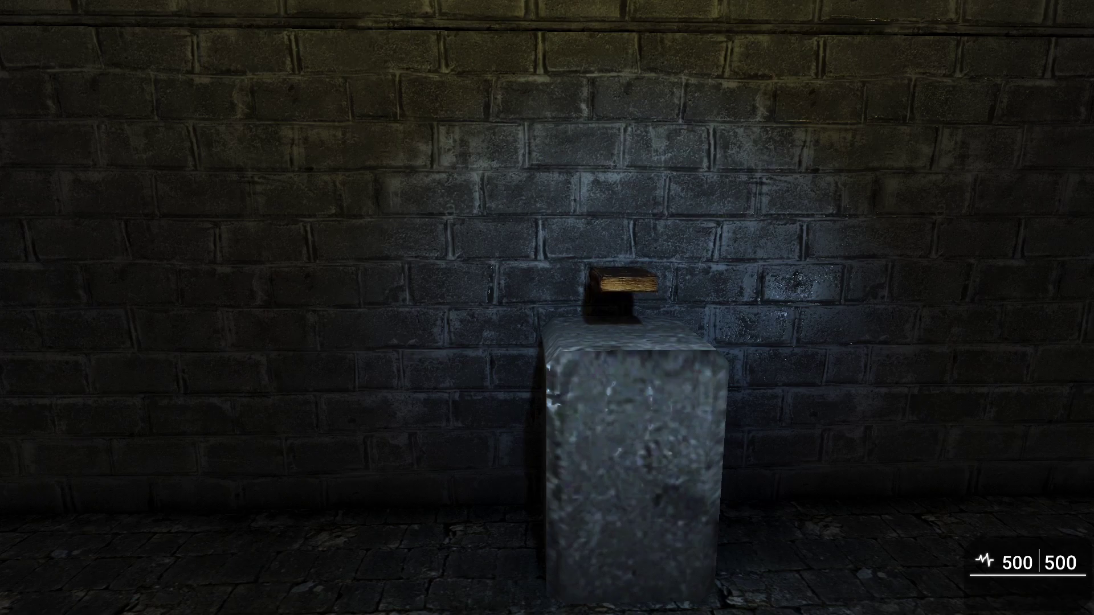
key(Escape)
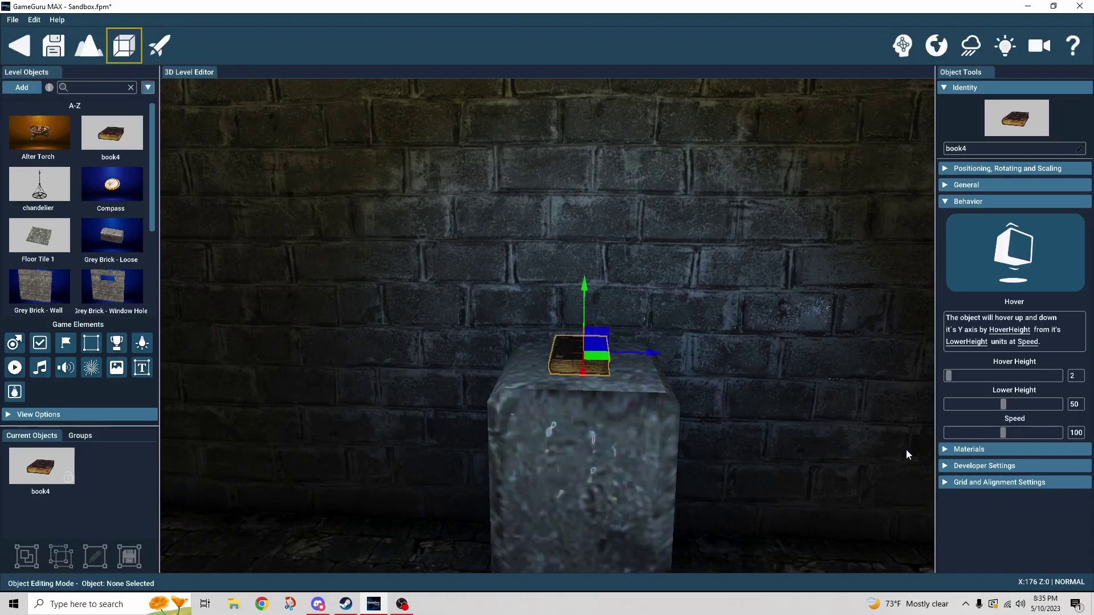
- Set the book's hover speed to 30 and test the level
click(1076, 434)
text(300)
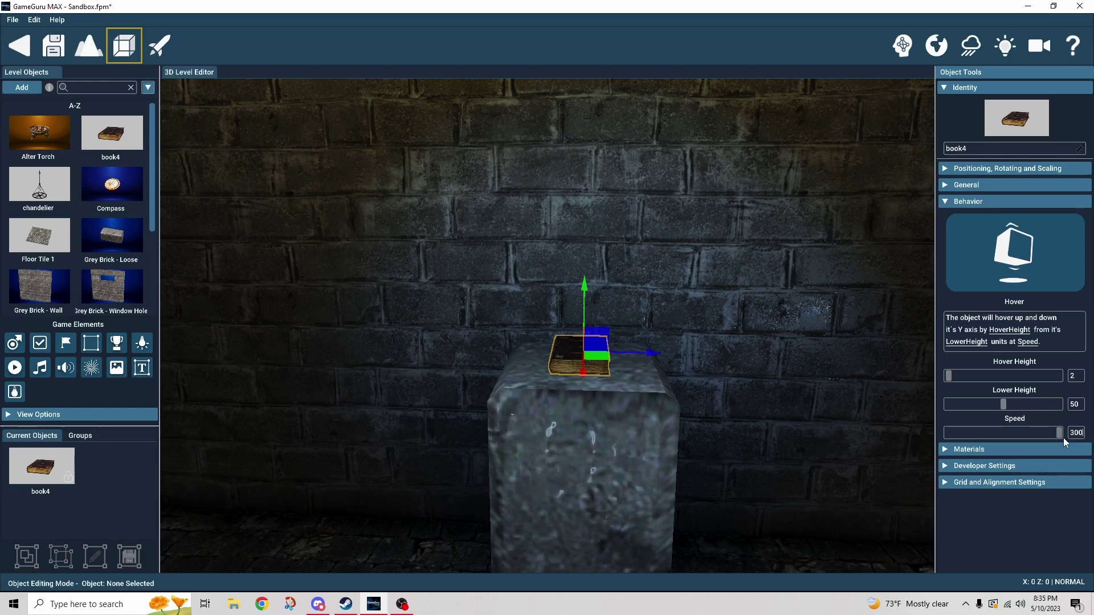
key(BackSpace)
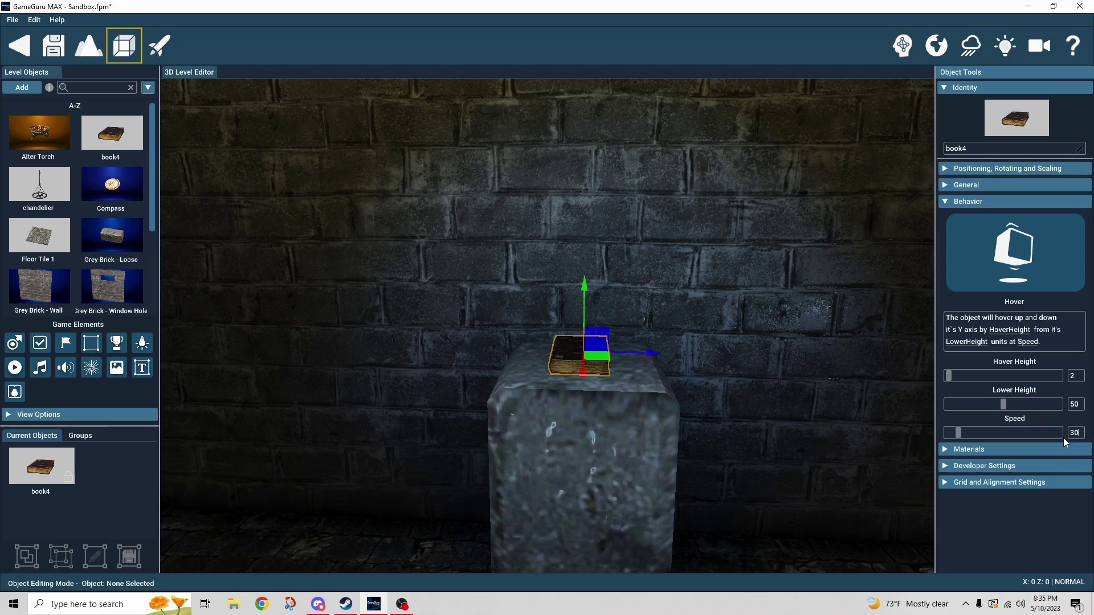
click(160, 48)
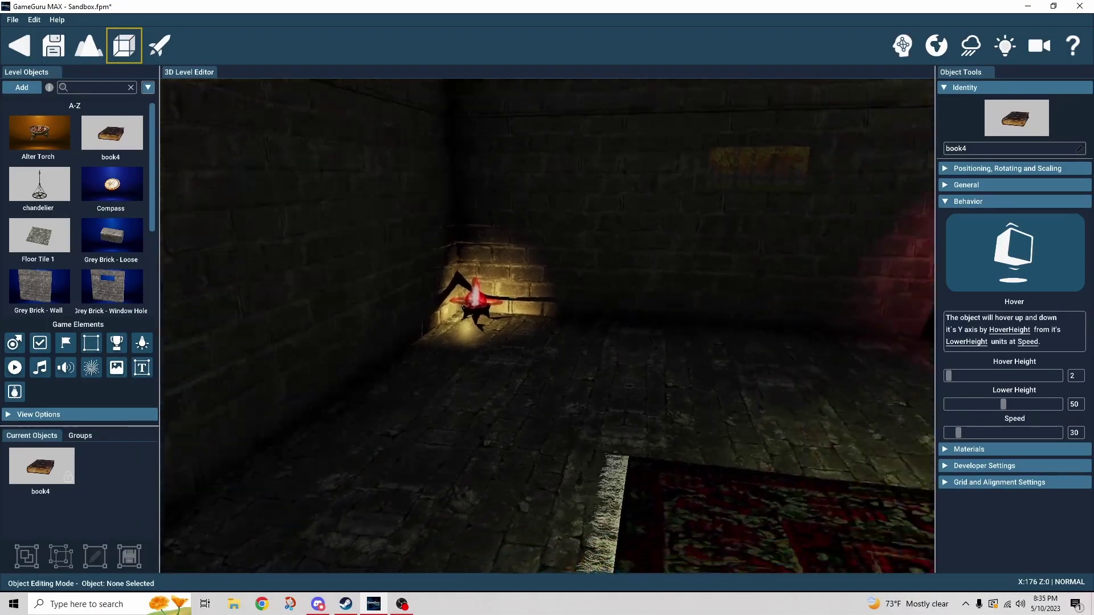
- Select the compass on the green-lit pedestal on the other side of the room
mouse_move(626, 333)
right_down()
mouse_move(781, 328)
mouse_move(619, 350)
right_up()
key(w)
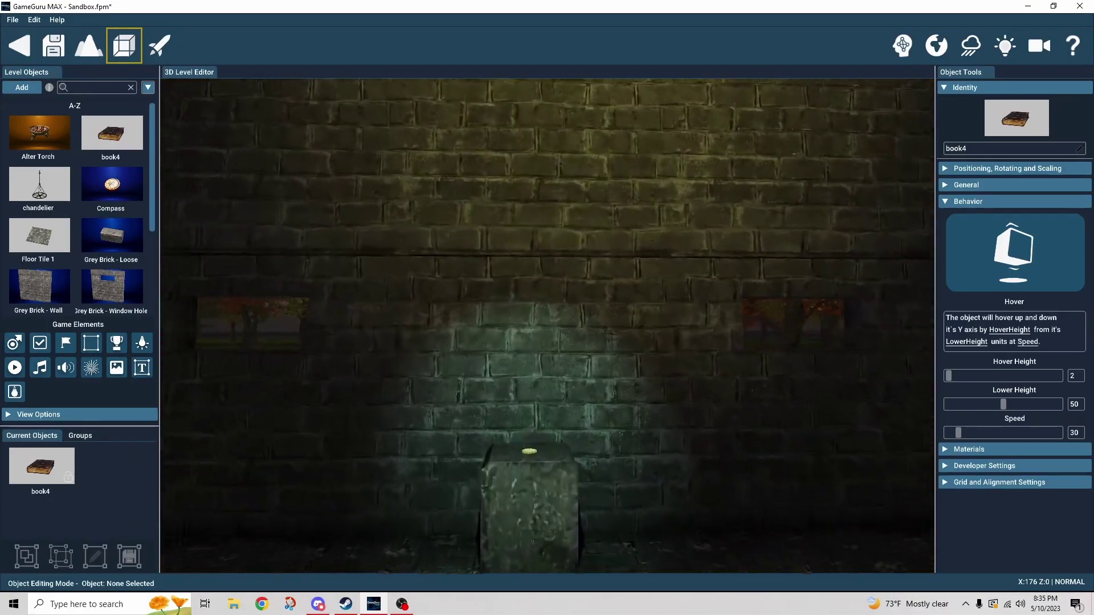
key(d)
key(w)
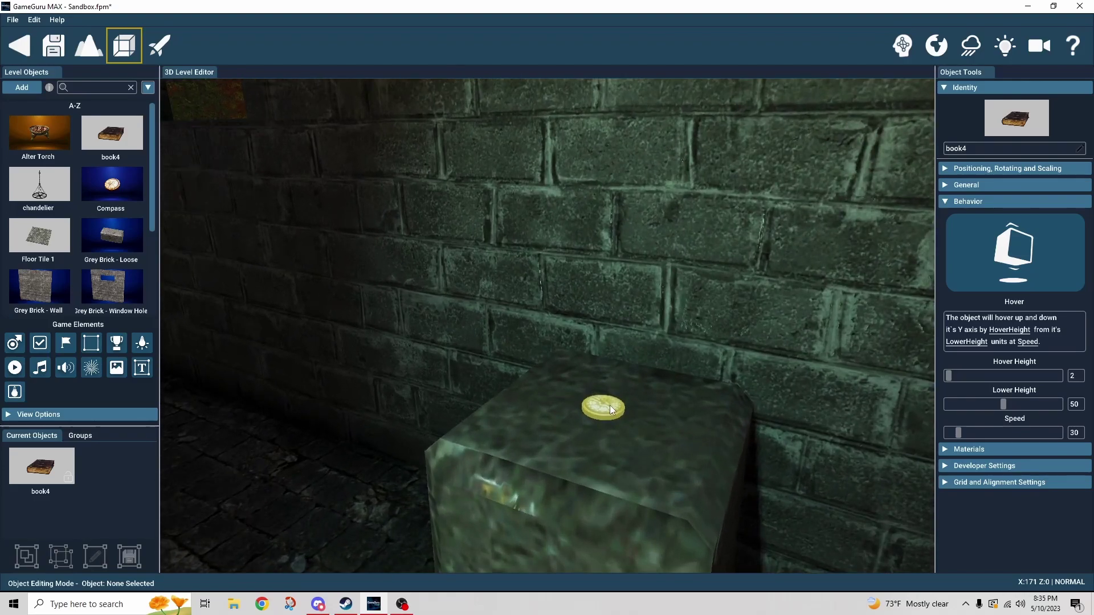
click(611, 410)
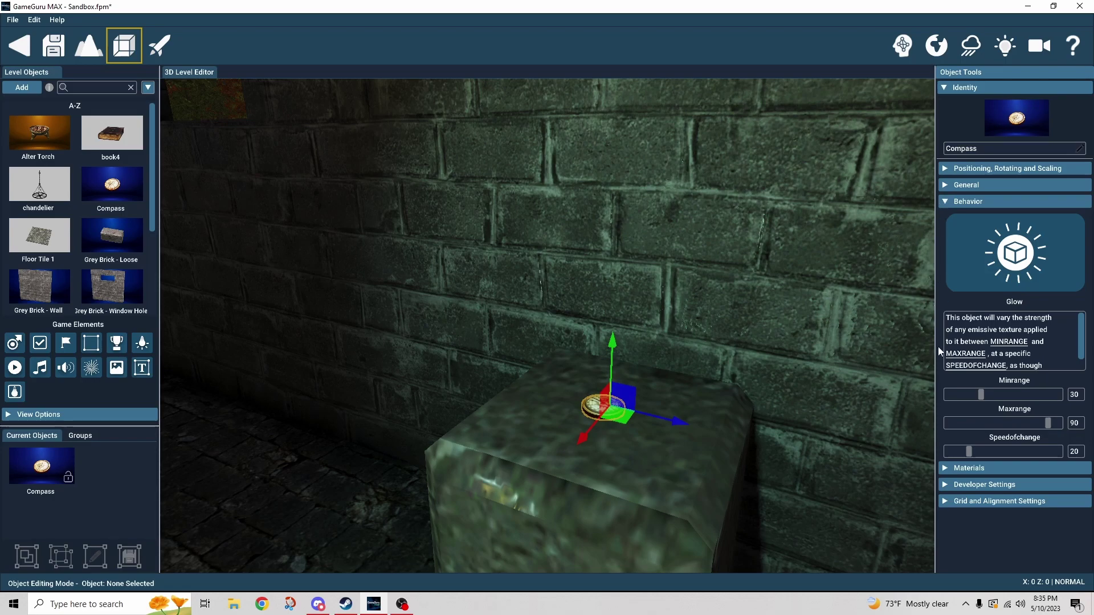
- Change the compass material's emissive color from yellow-green to crimson red
click(950, 470)
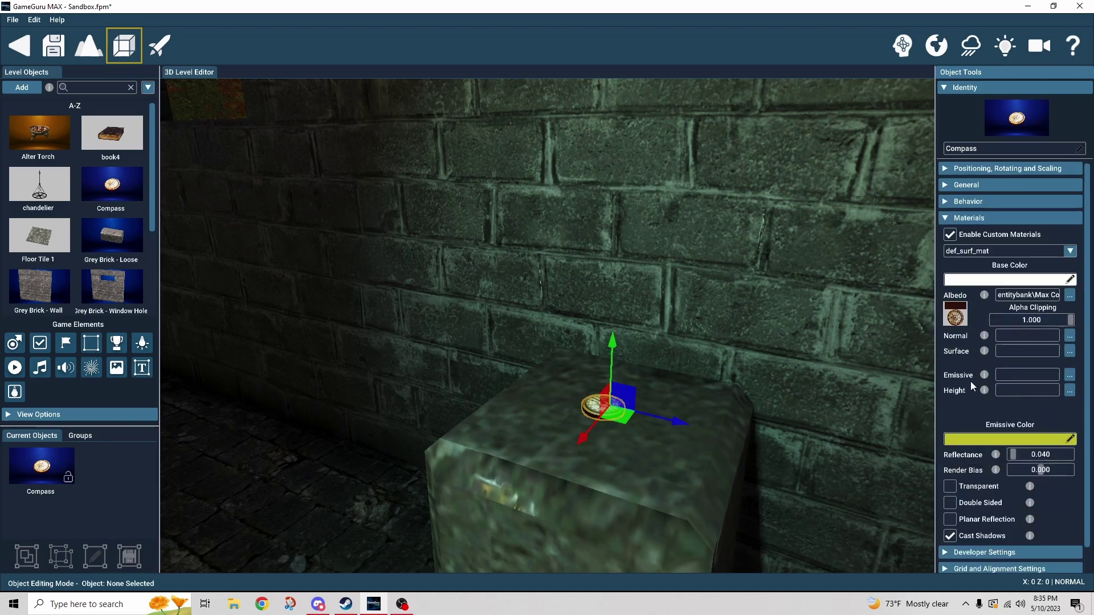
click(989, 440)
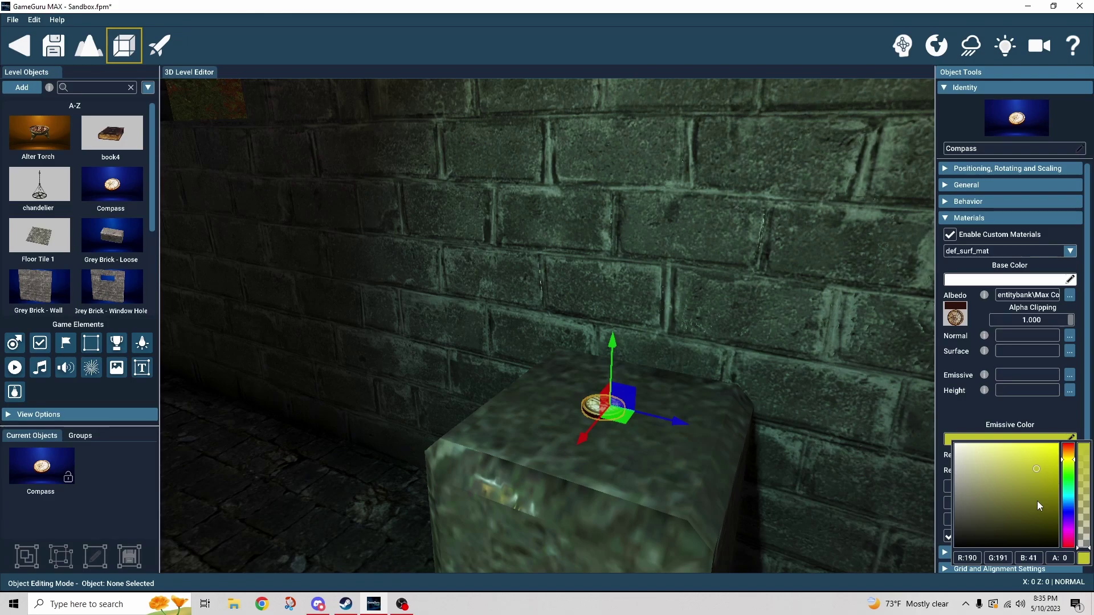
click(1069, 545)
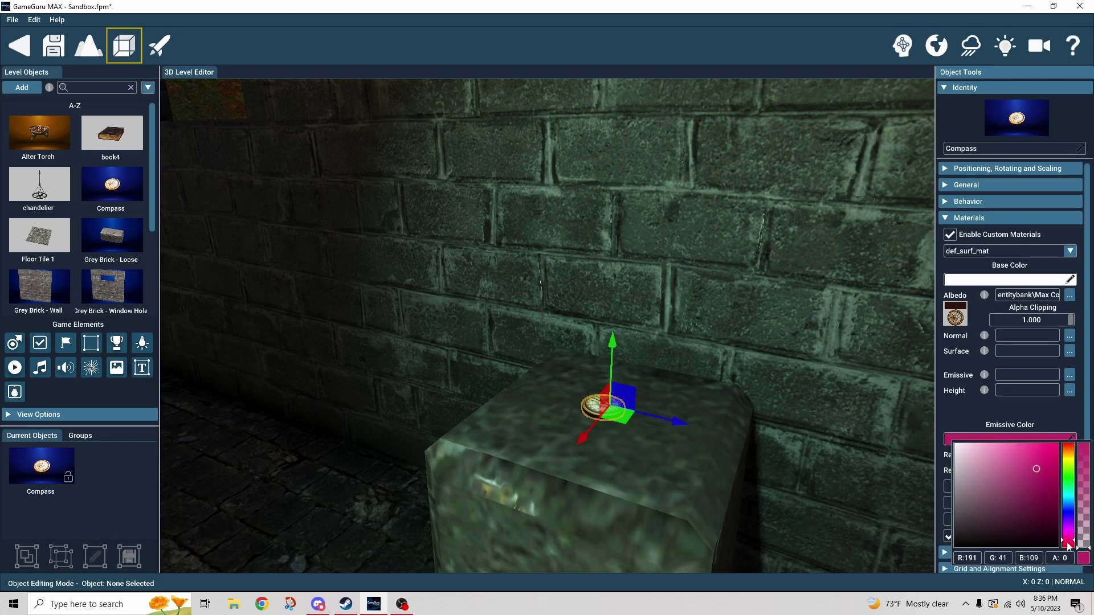
click(1067, 548)
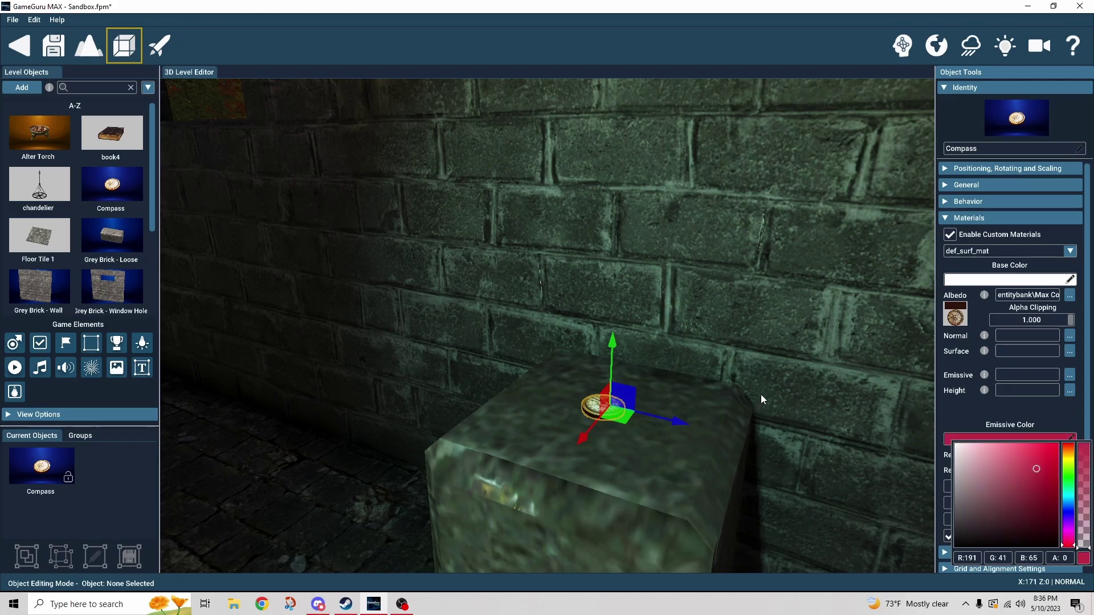
click(161, 91)
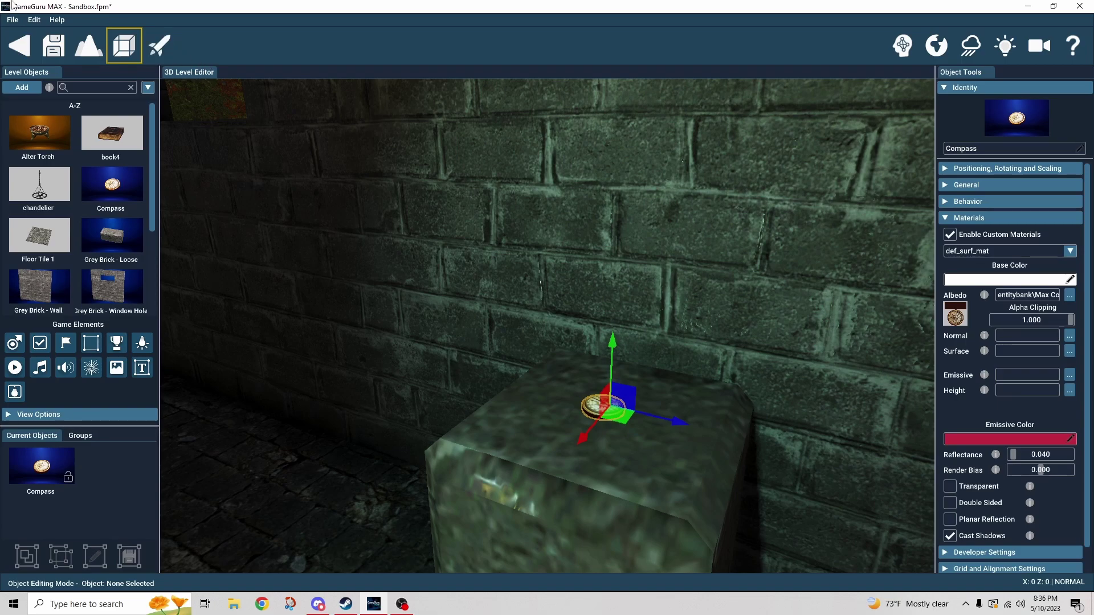
- Test the level, walk up to the compass to inspect its glow color, and exit the test
click(57, 19)
click(170, 48)
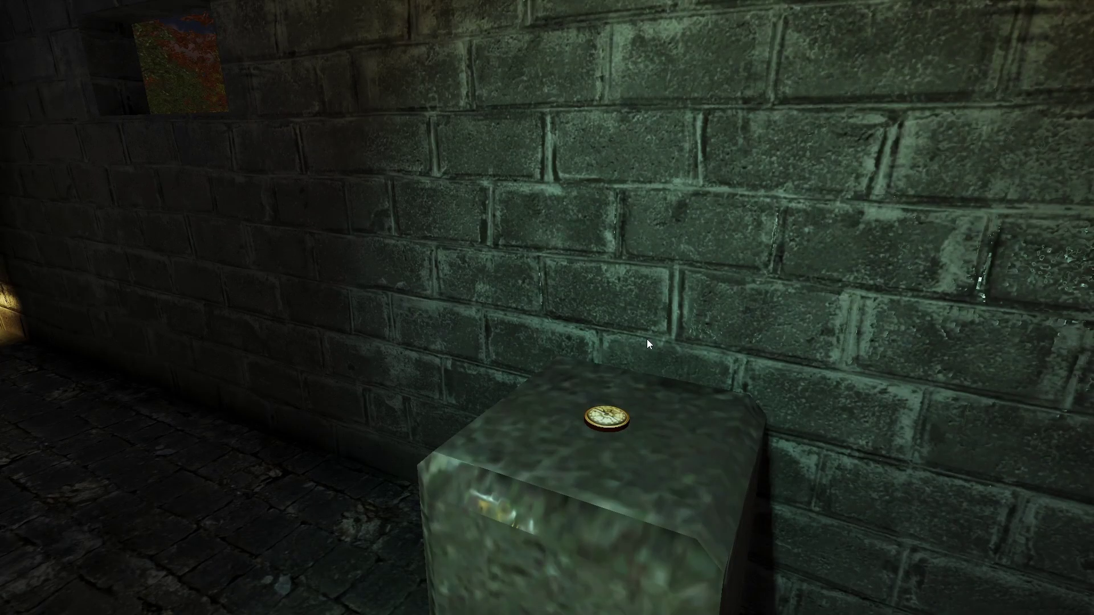
key(w)
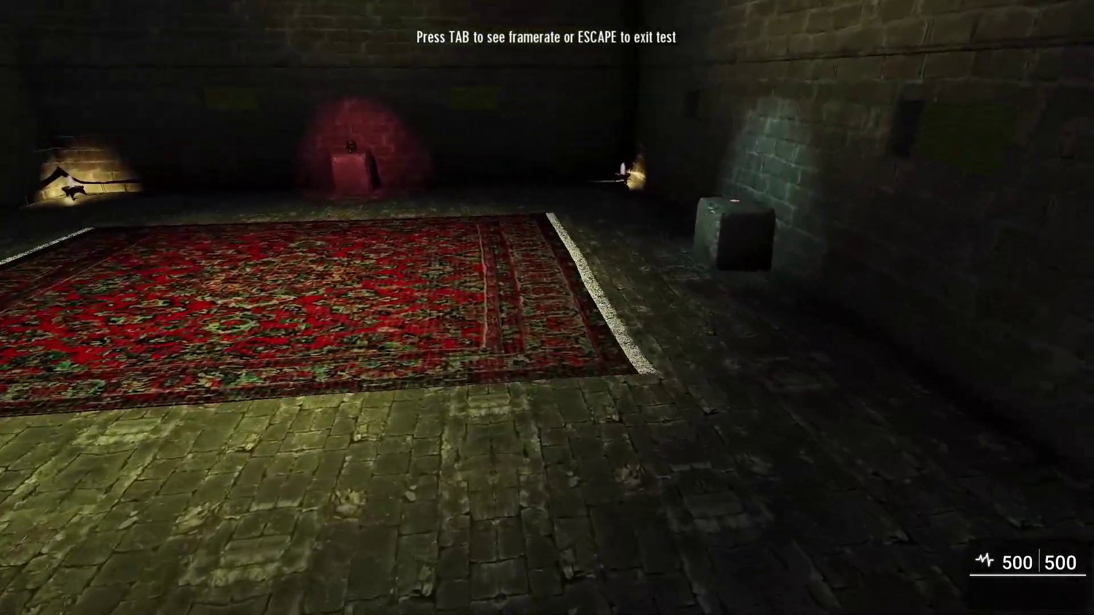
key(w)
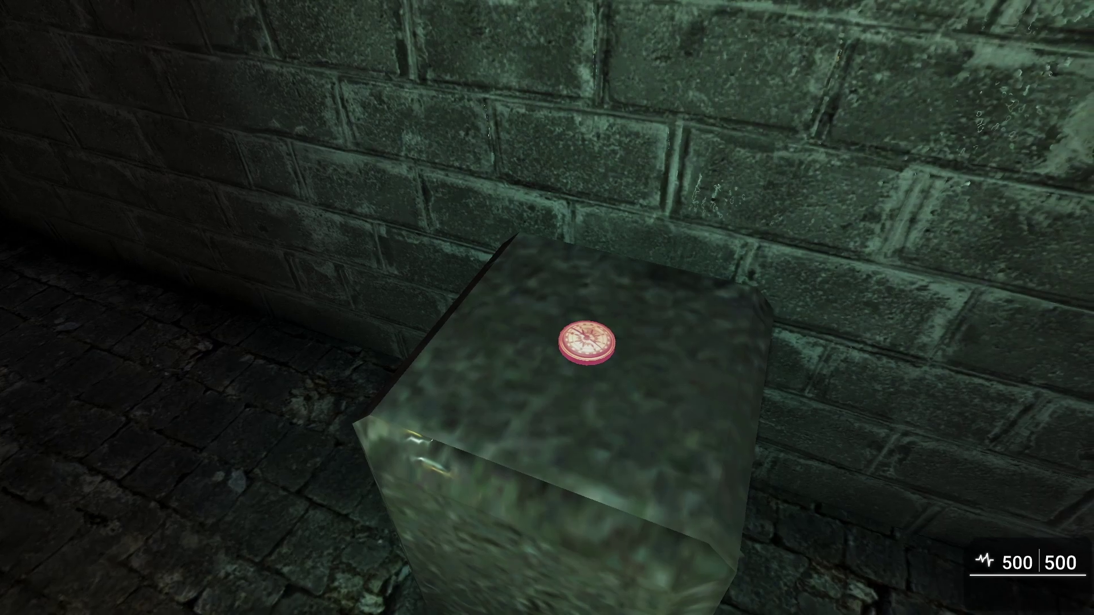
key(s)
key(Escape)
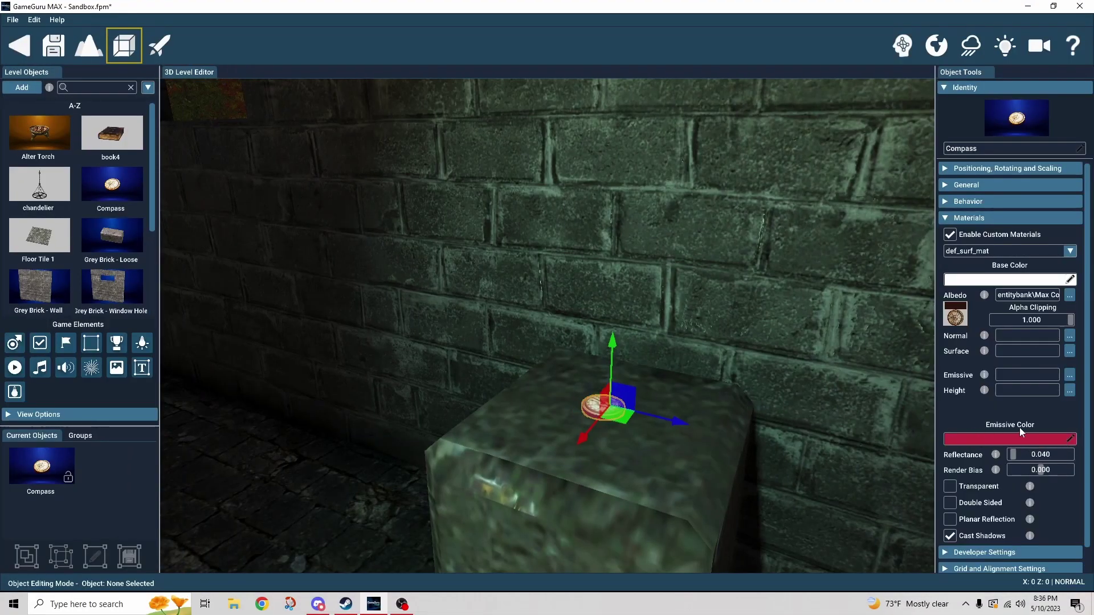
- Review the compass's General settings and open its Glow behavior settings
click(947, 220)
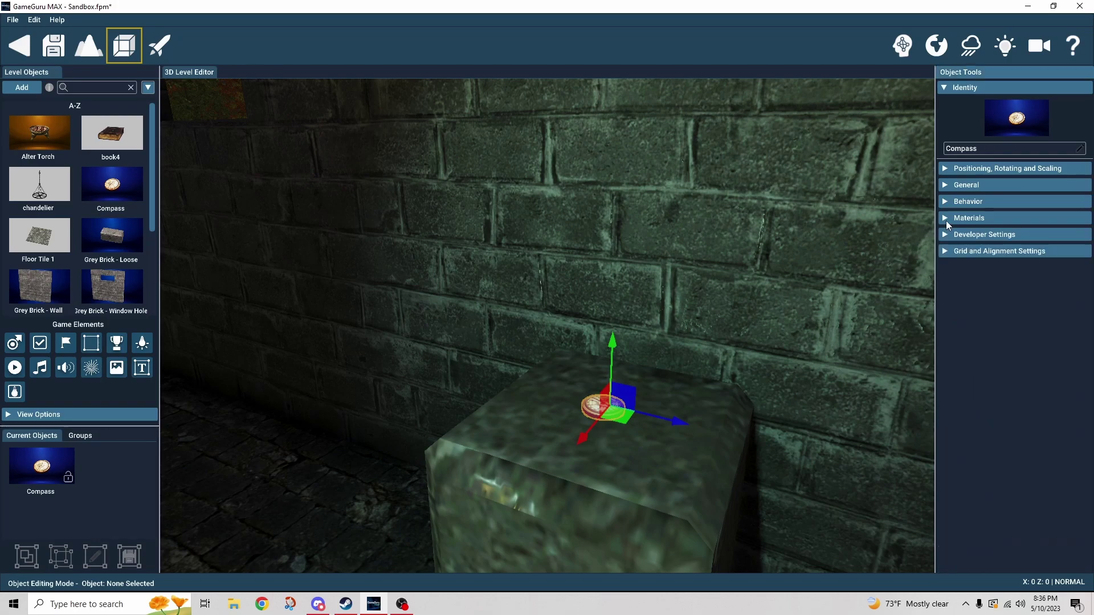
click(947, 186)
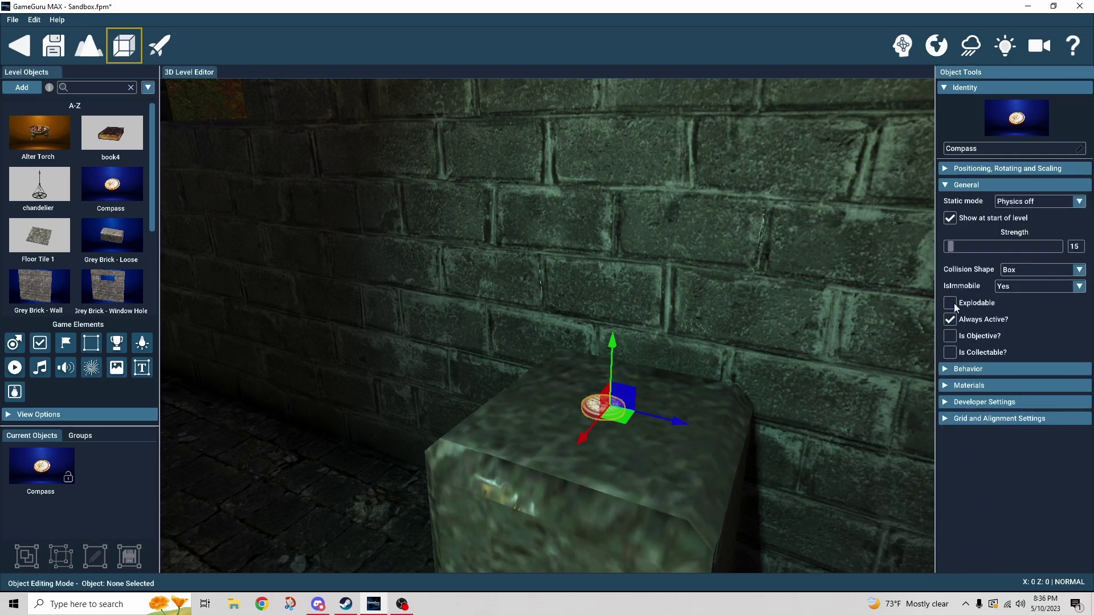
click(946, 186)
click(940, 202)
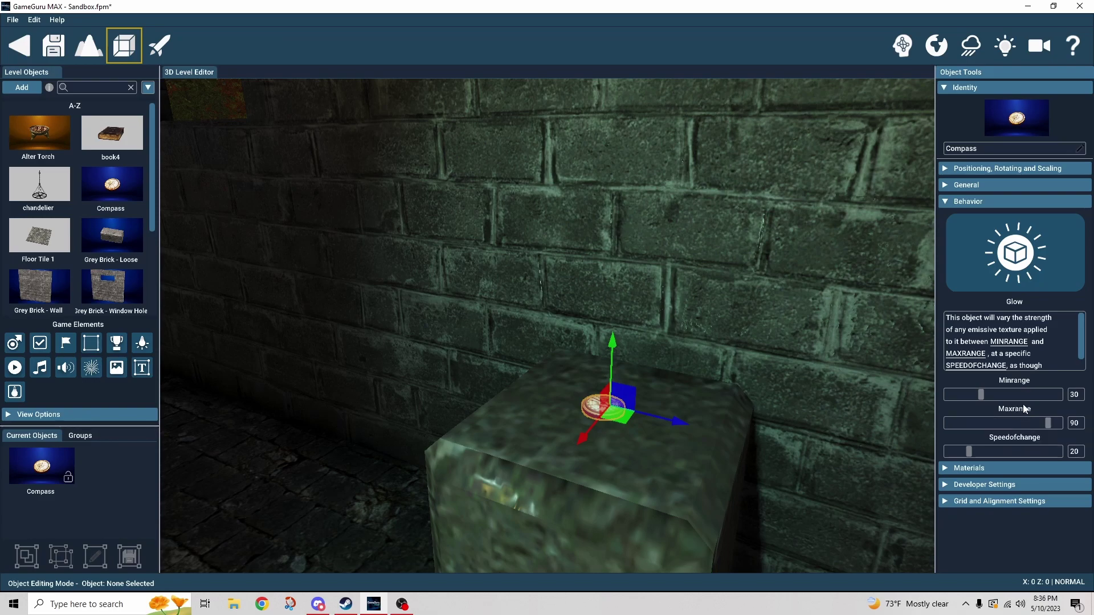
- Set the compass's glow speed of change to 50 and its material's emissive color to yellow (R 190, G 191, B 41)
click(1077, 452)
text(50)
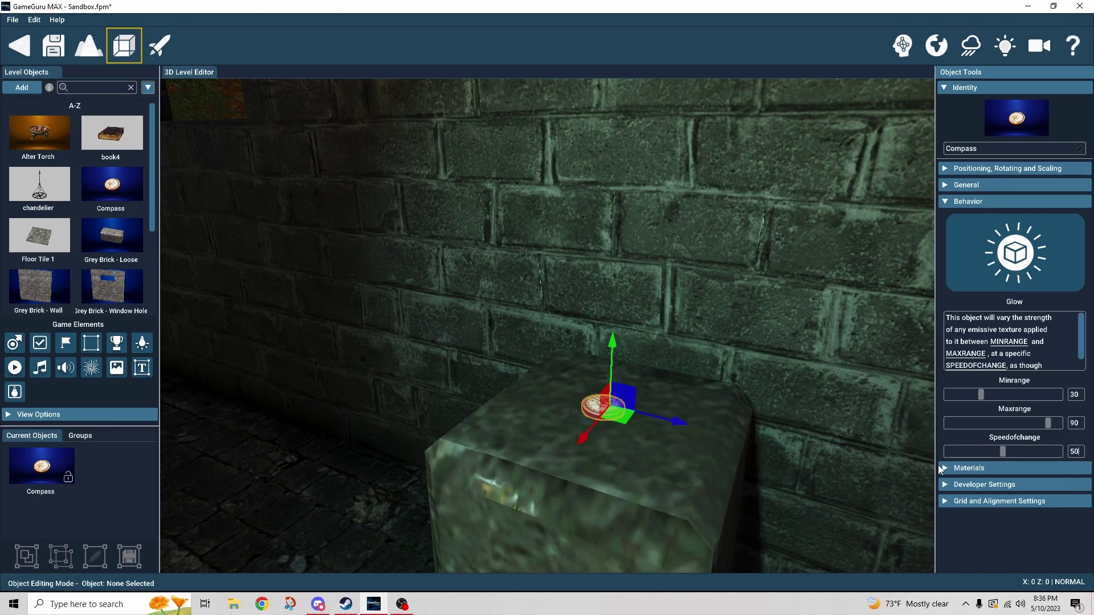
click(990, 468)
click(998, 439)
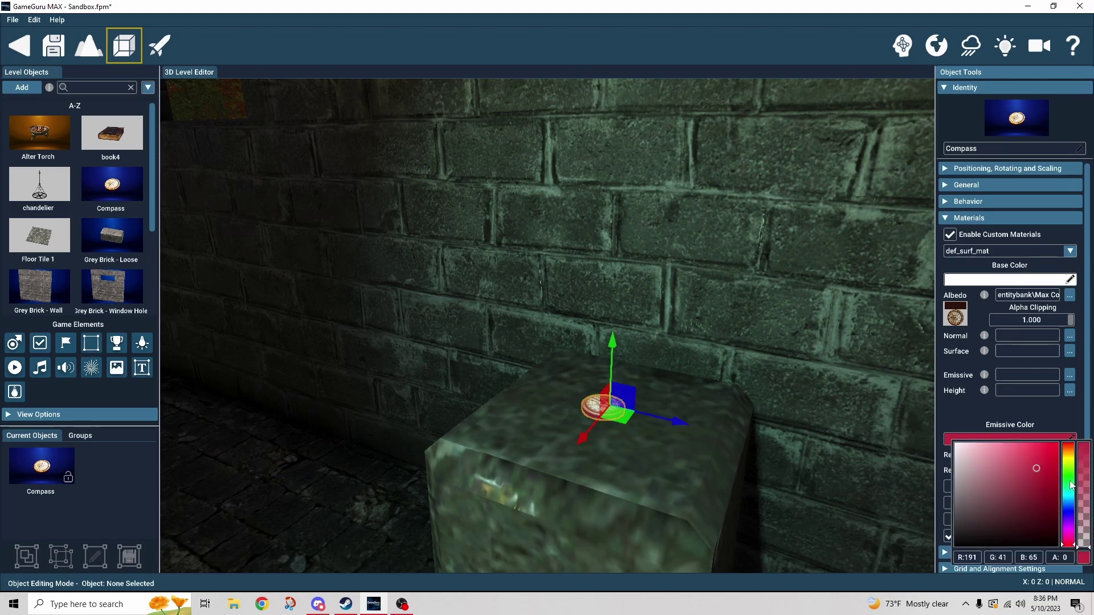
click(1070, 461)
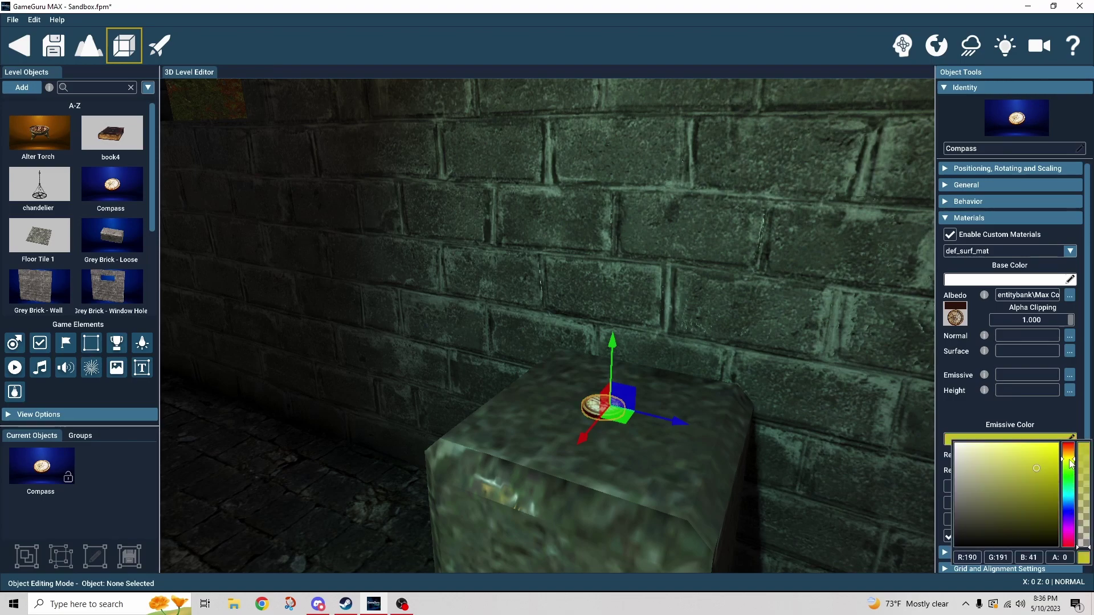
click(889, 425)
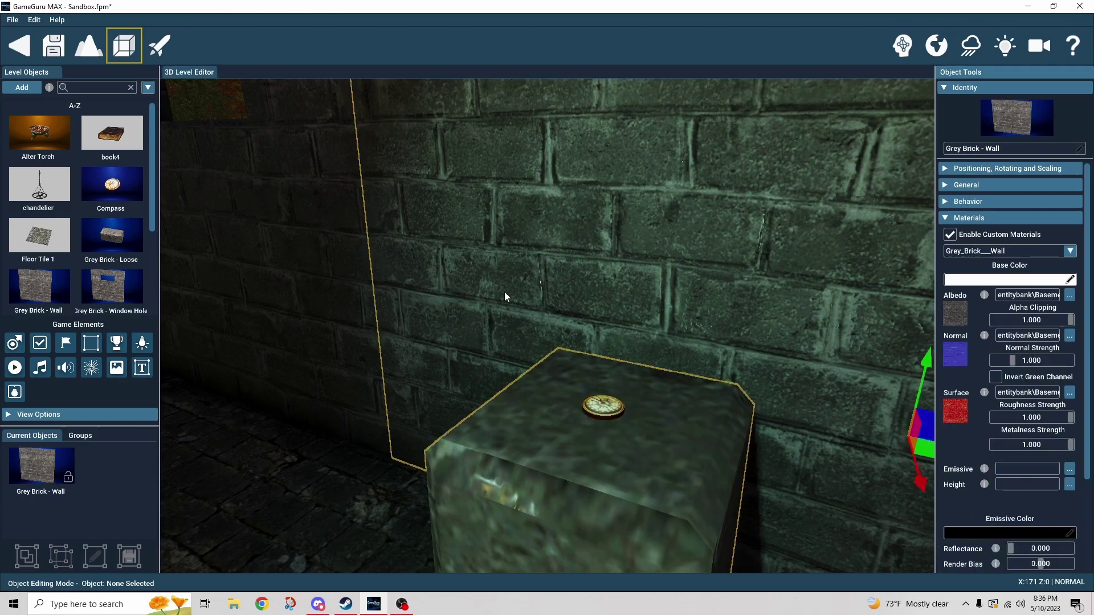
- Test the level, walk up to the compass to examine its glow color and speed, and exit the test
click(161, 47)
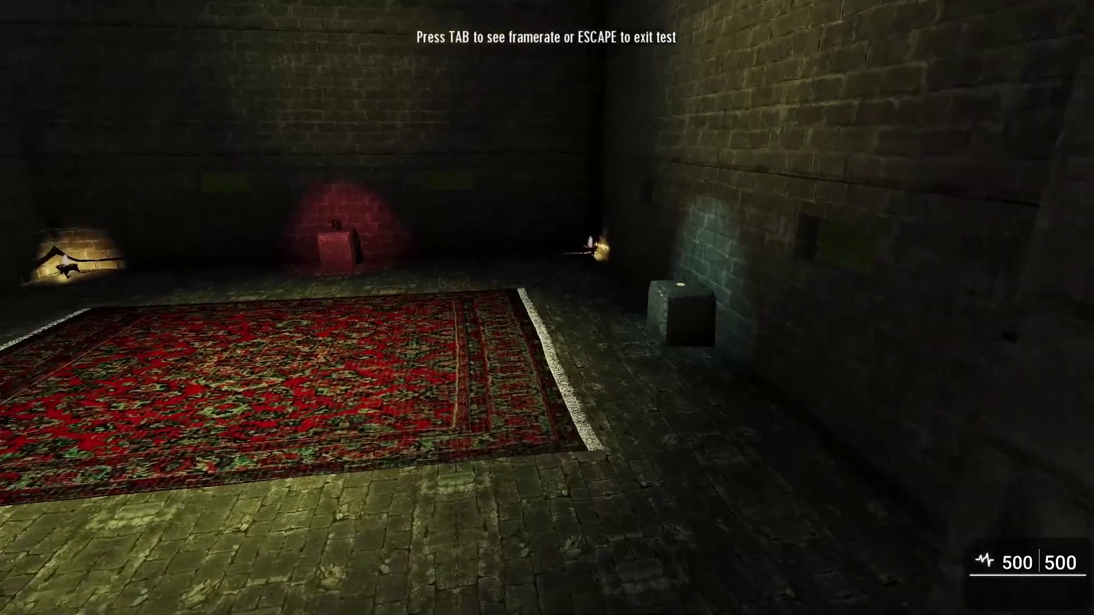
key(w)
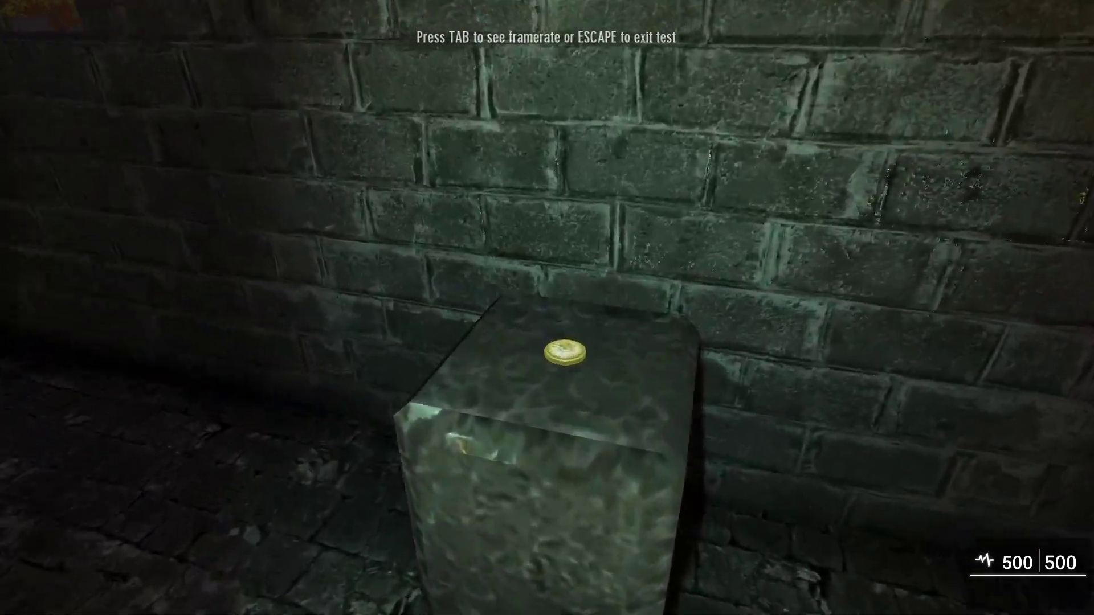
key(w)
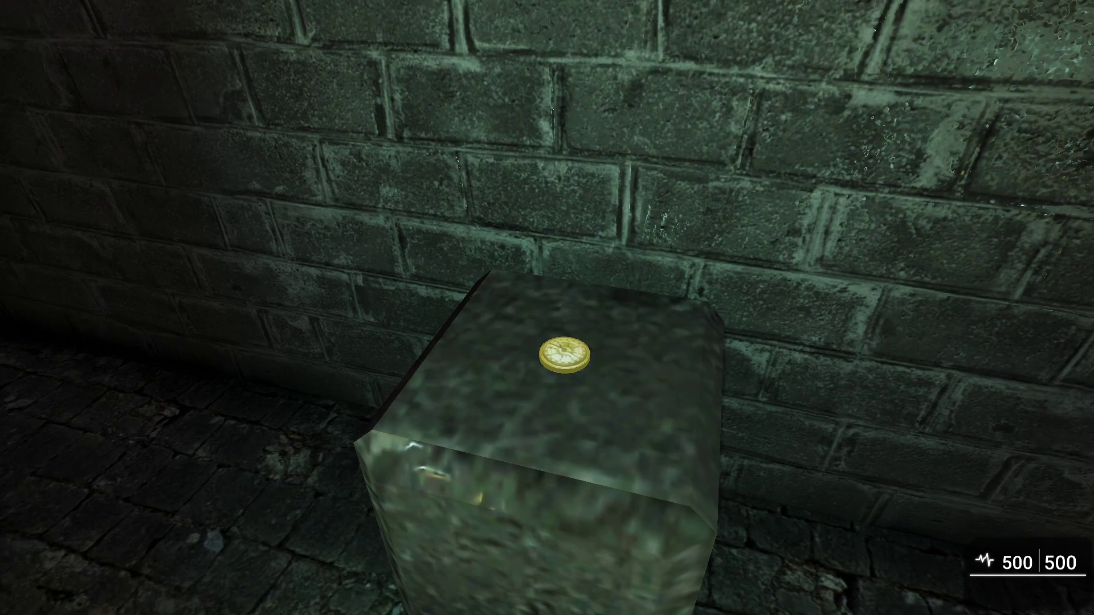
key(Escape)
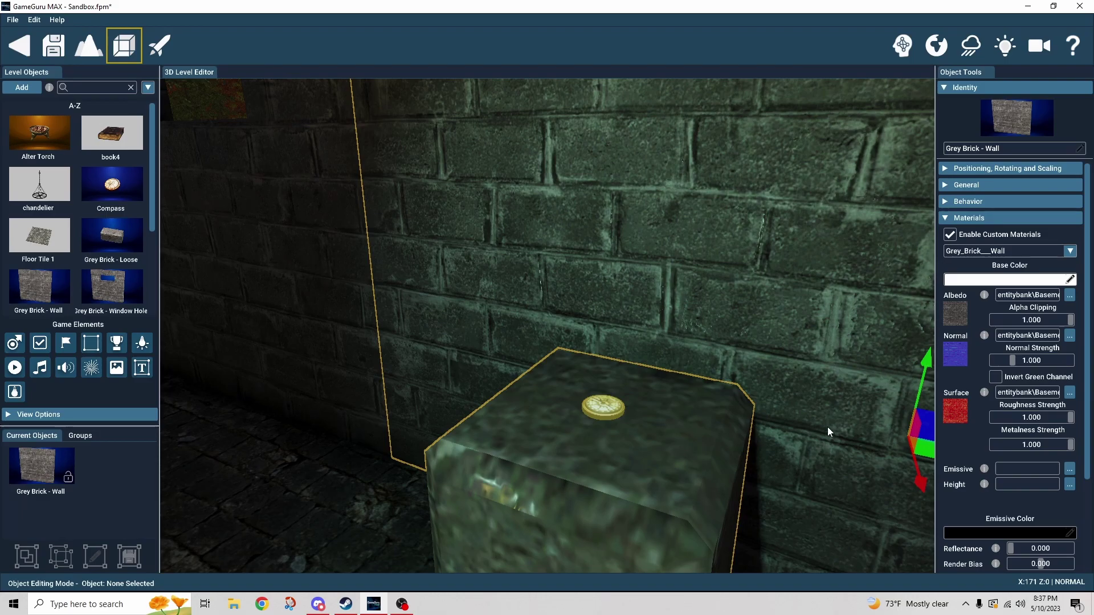
- Select the skull on the red-lit pedestal and review its Grow behavior settings, including the Grow Mode options
right_drag(828, 420, 624, 436)
key(w)
click(561, 384)
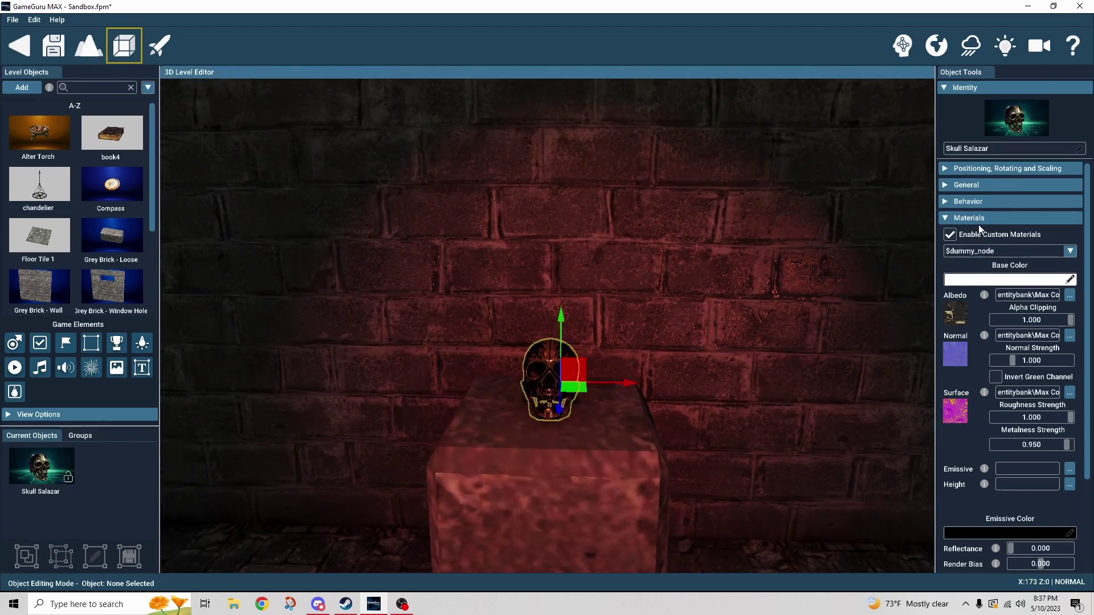
click(947, 202)
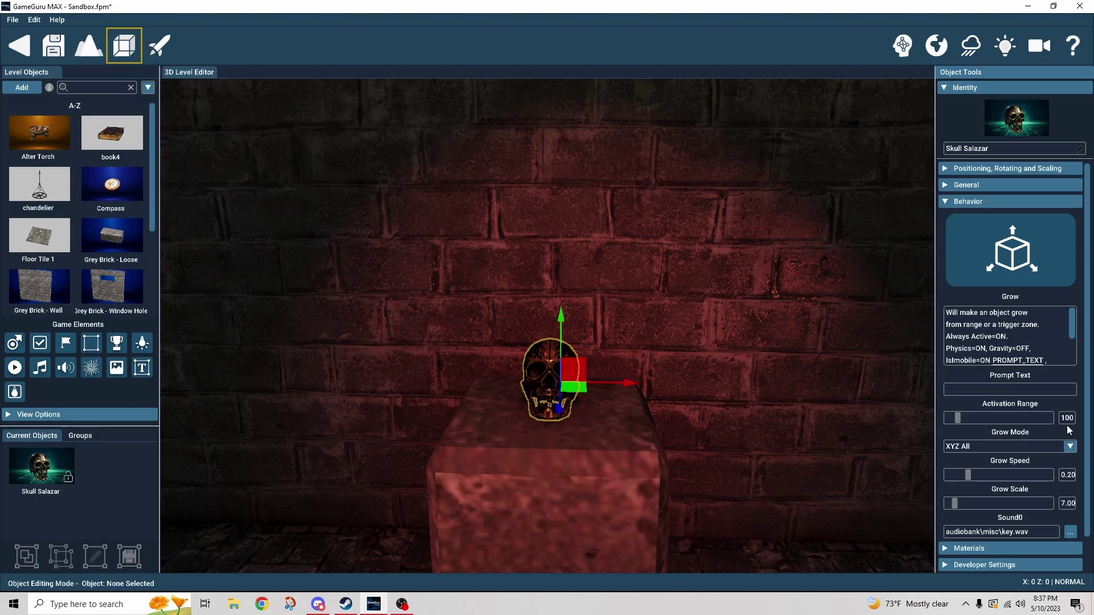
scroll(1069, 431, down, 1)
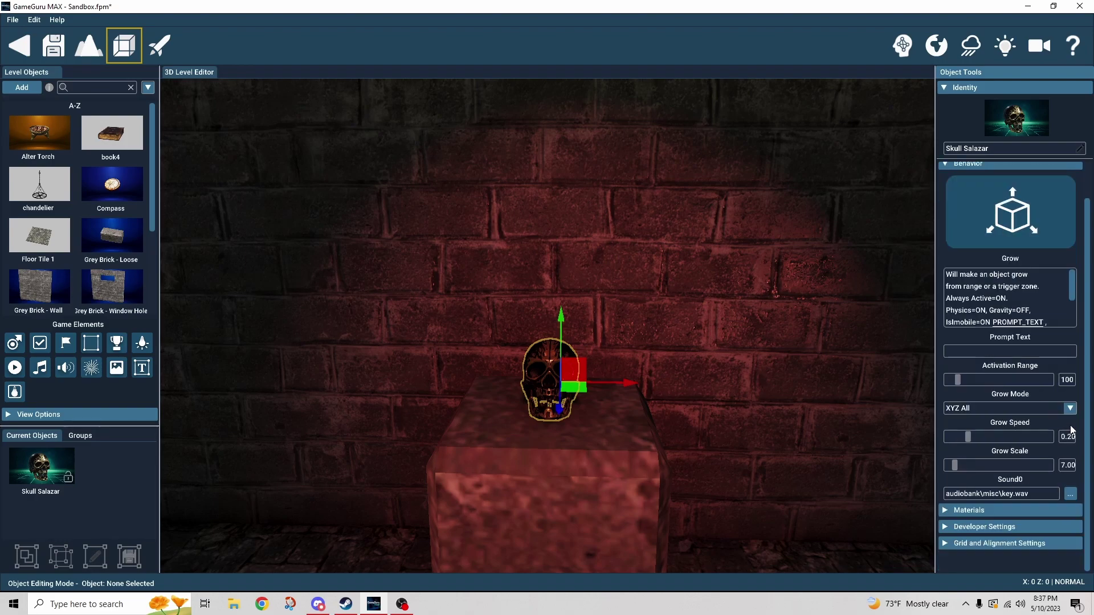
click(1070, 410)
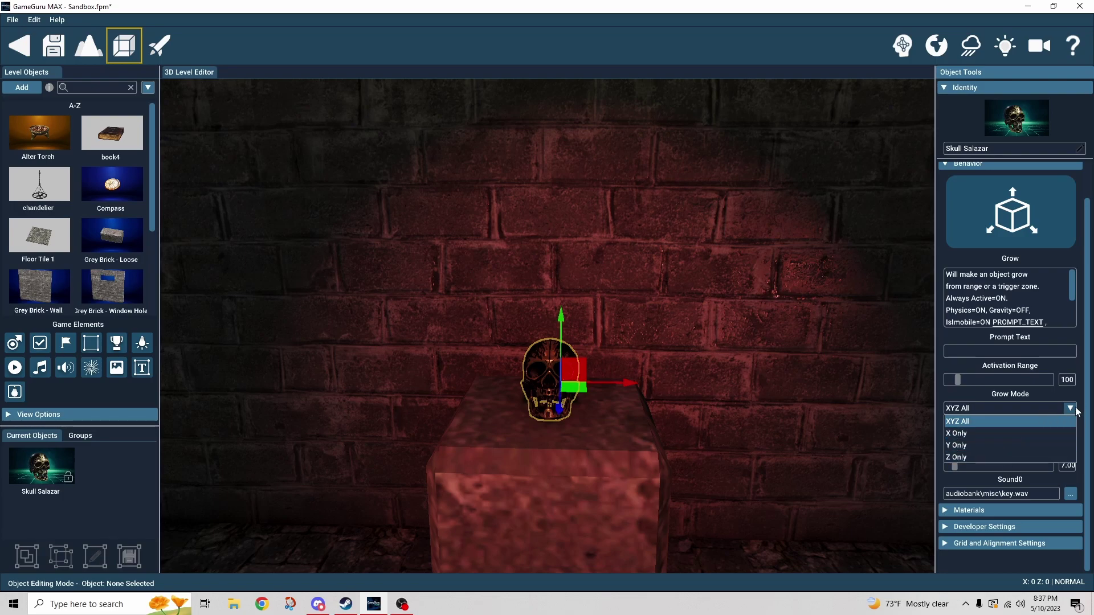
click(1078, 395)
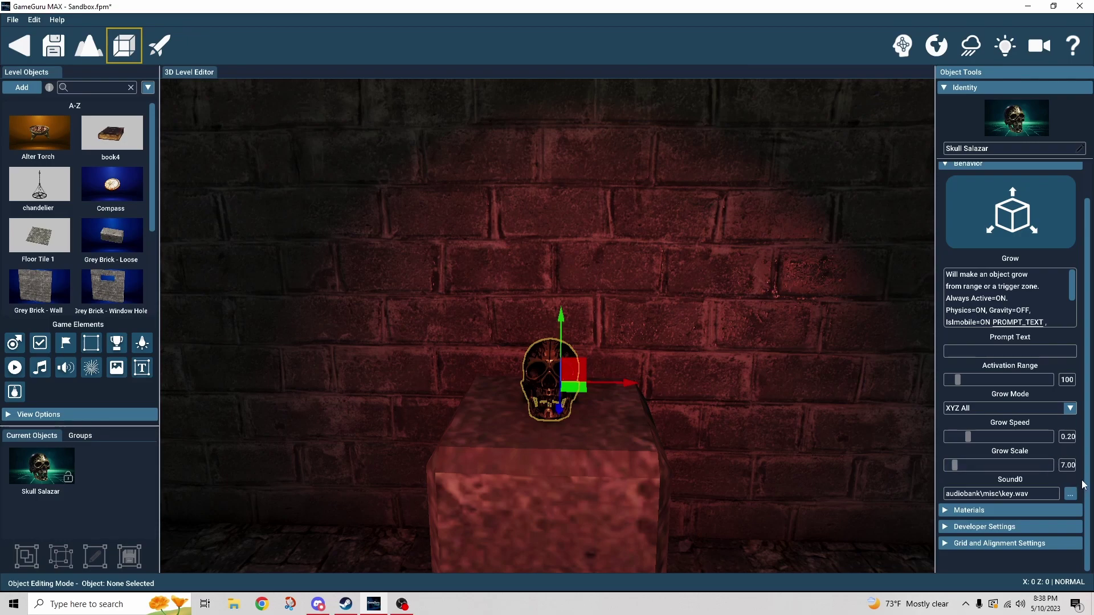
- Set the skull's Grow Scale to 10, test the level by approaching the skull from several sides, and exit the test
double_click(1068, 465)
text(10)
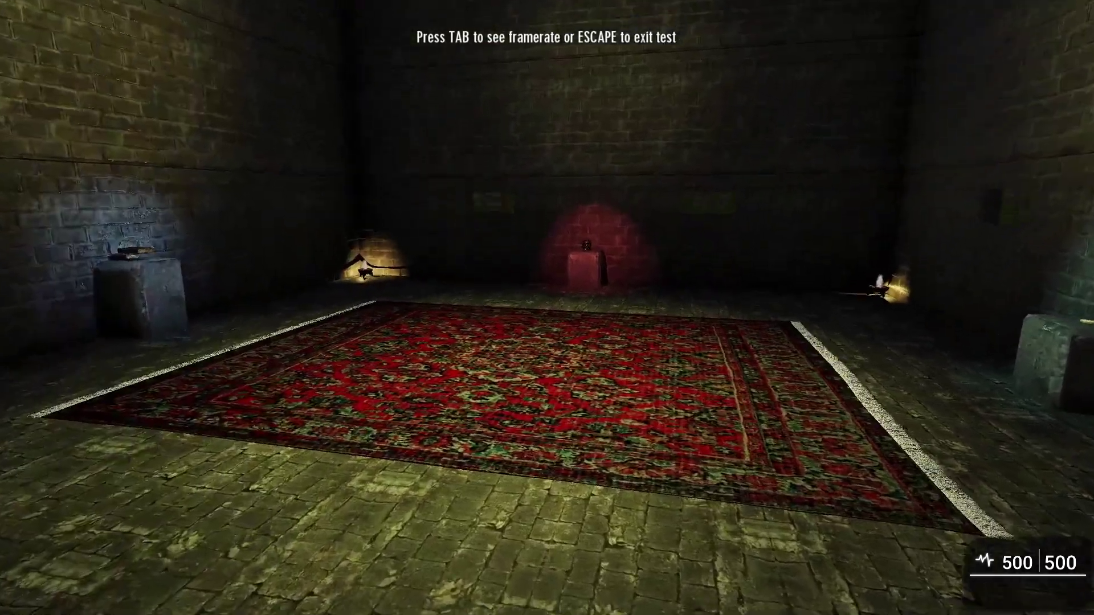
key(w)
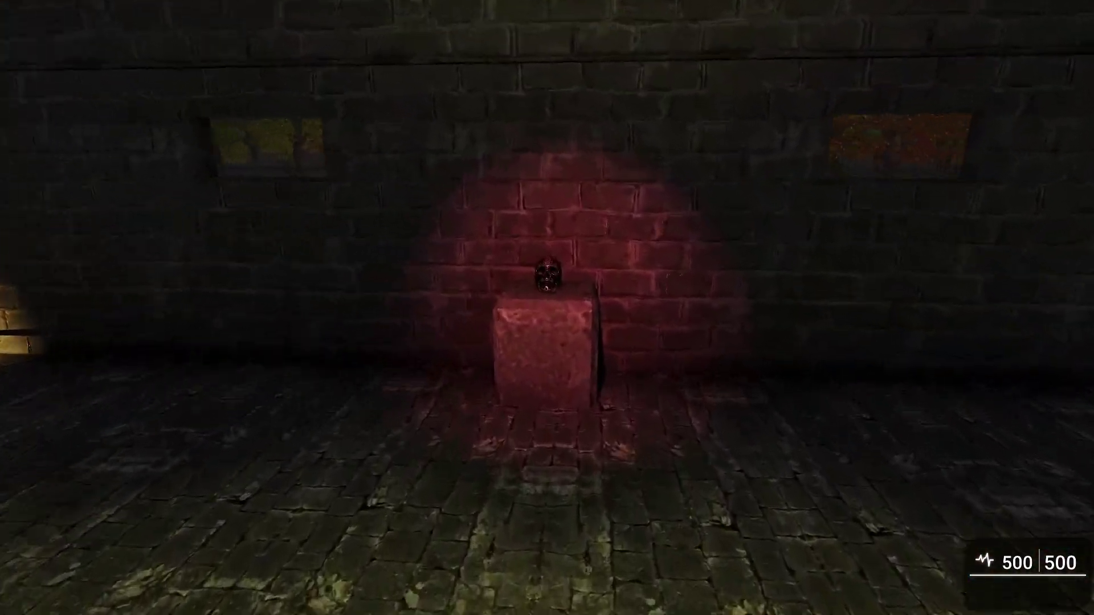
key(d)
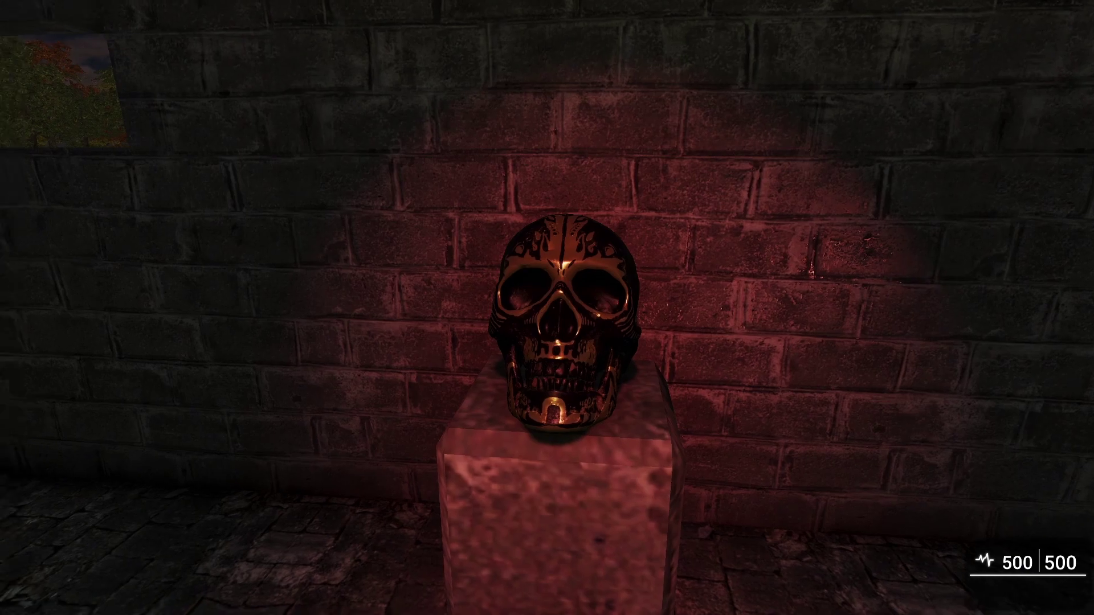
key(a)
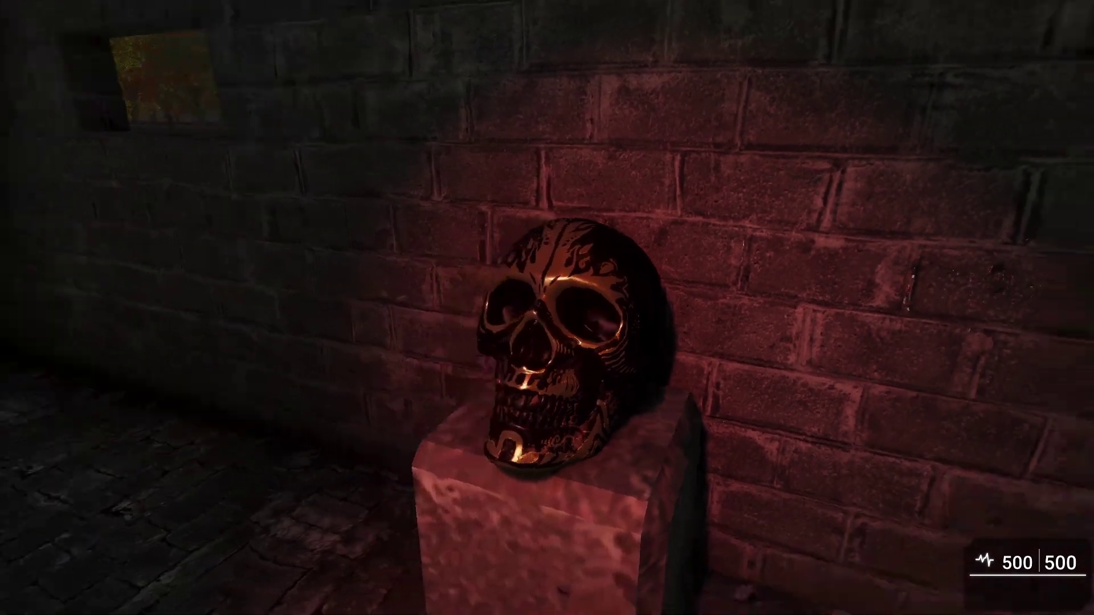
key(Escape)
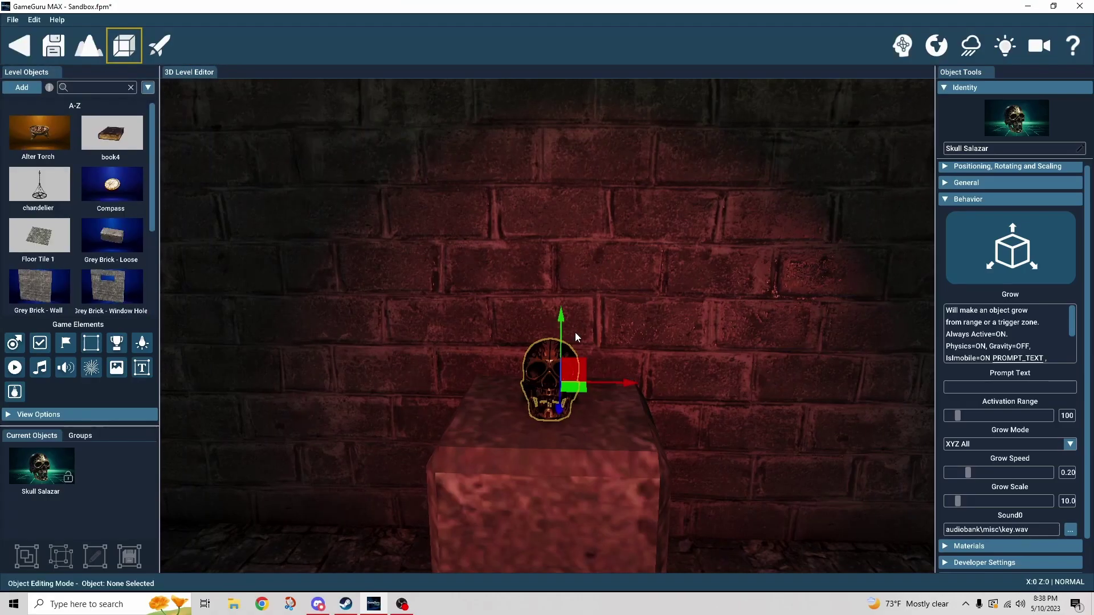
- Set the skull's Grow Scale to 7
click(1066, 501)
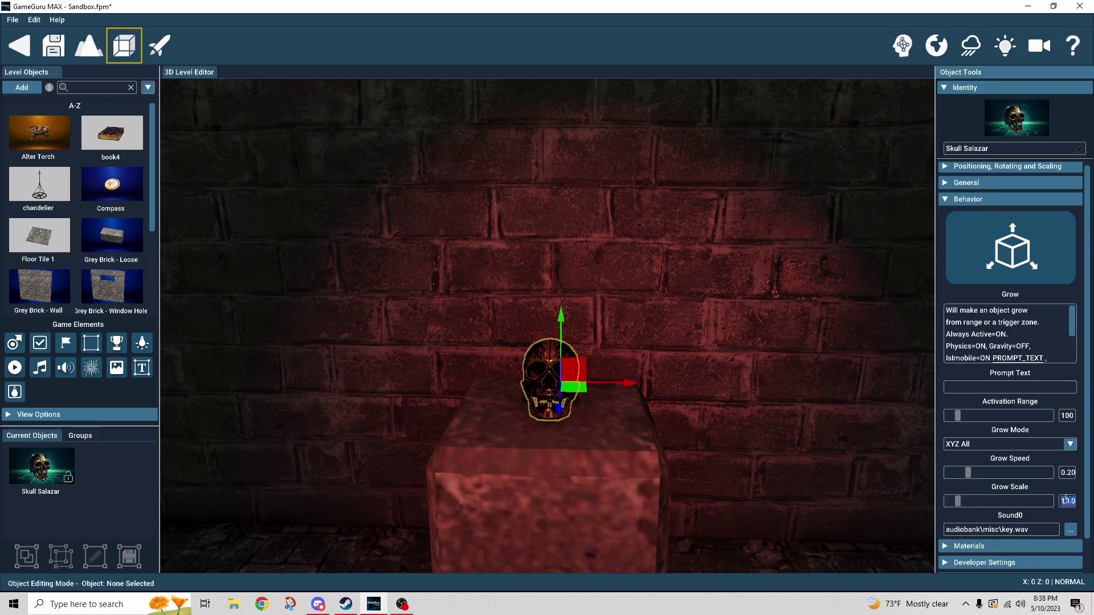
text(7)
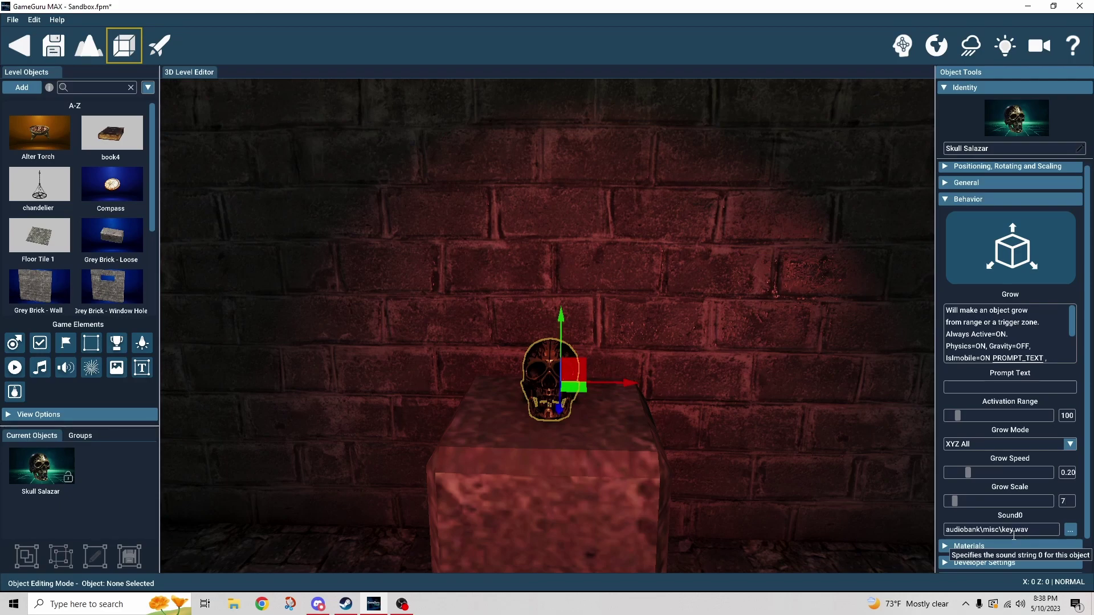
click(785, 550)
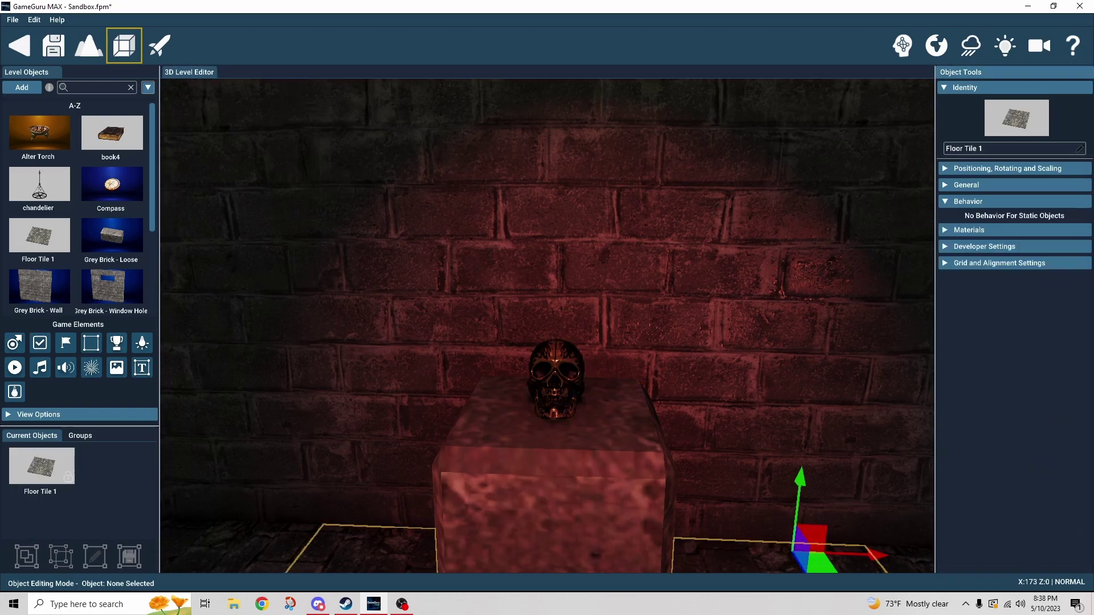
key(s)
right_drag(785, 550, 734, 494)
mouse_move(798, 460)
right_down()
mouse_move(781, 462)
mouse_move(806, 459)
right_up()
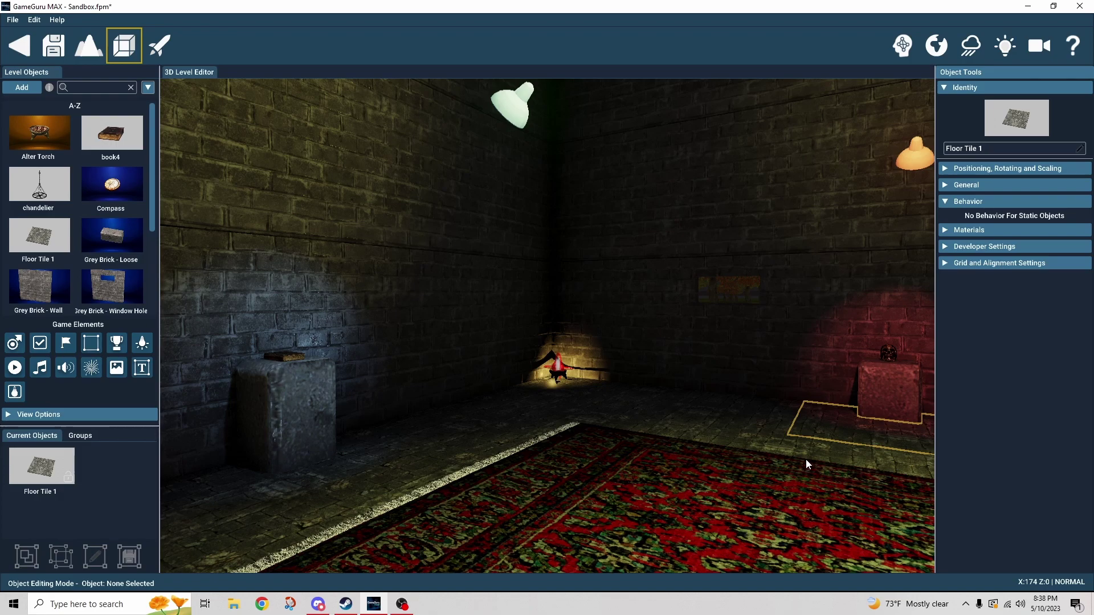
right_drag(682, 419, 862, 420)
right_drag(682, 420, 798, 434)
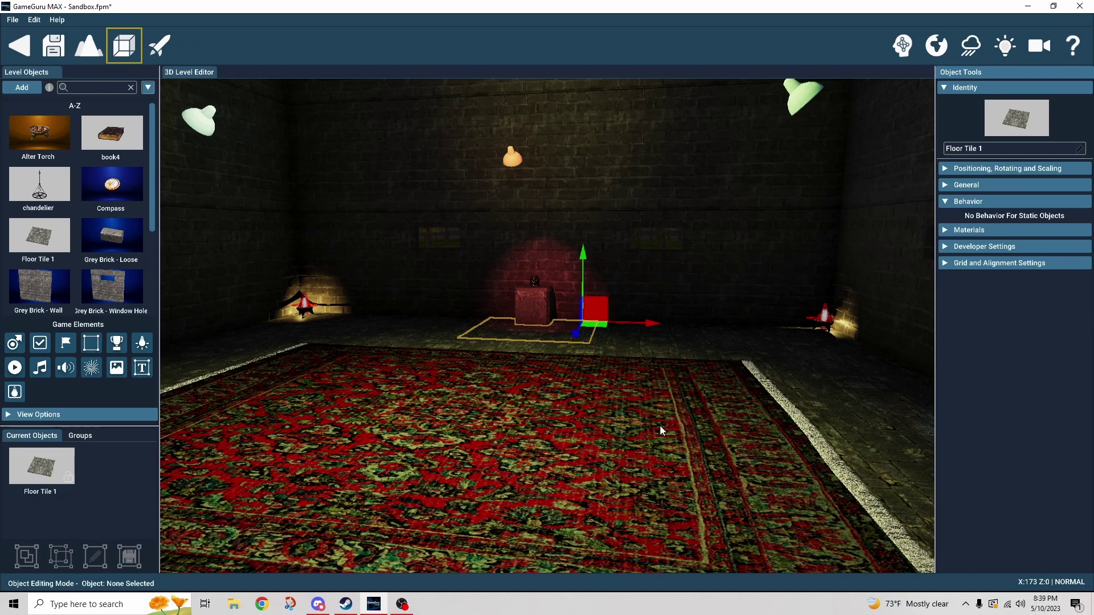
right_drag(677, 421, 676, 420)
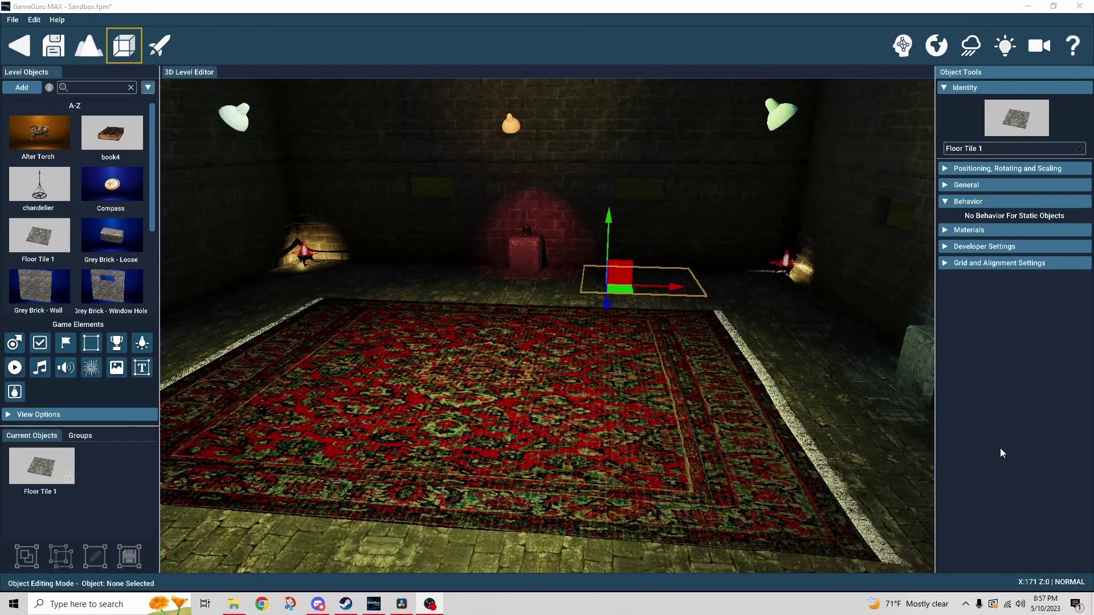
click(754, 388)
right_drag(754, 388, 654, 364)
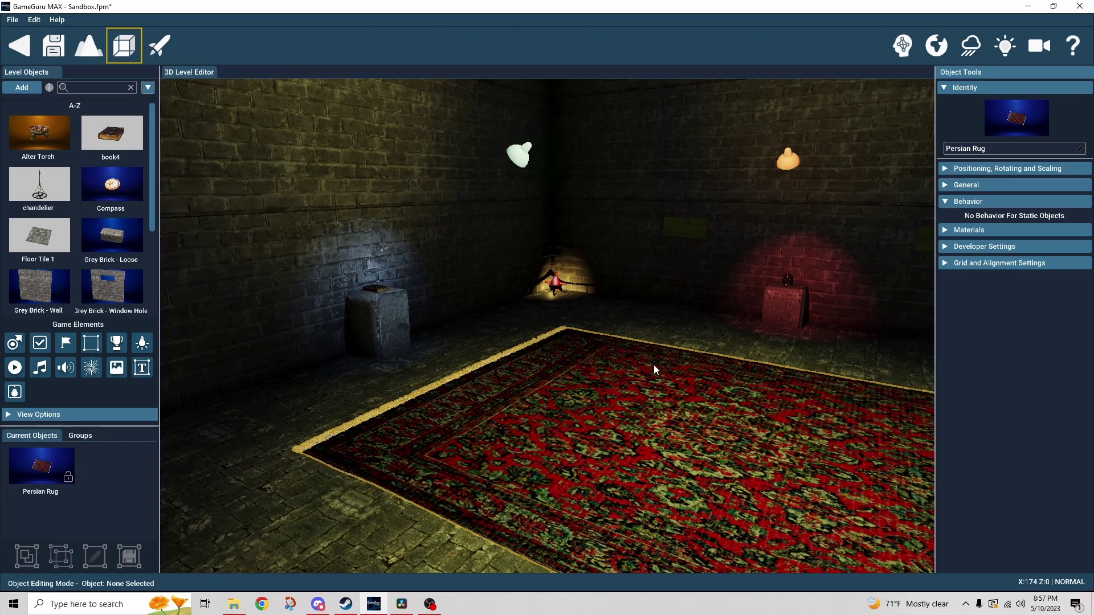